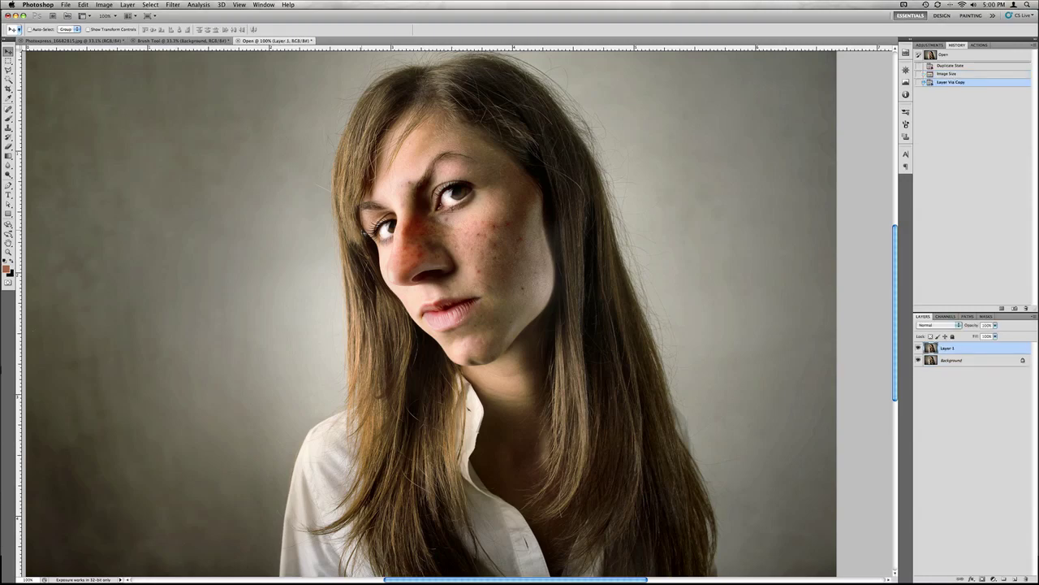
Open Liquify zoomed on the face and warp the side of the nose inward with a 256 brush.
left_click(173, 5)
left_click(191, 61)
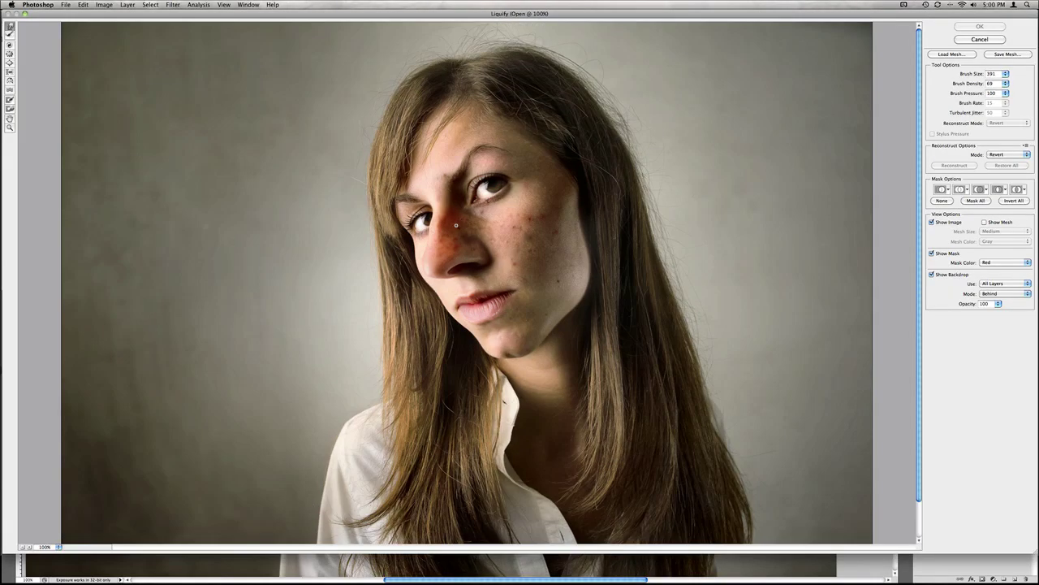
key("ctrl+plus")
key("ctrl+plus")
type("256")
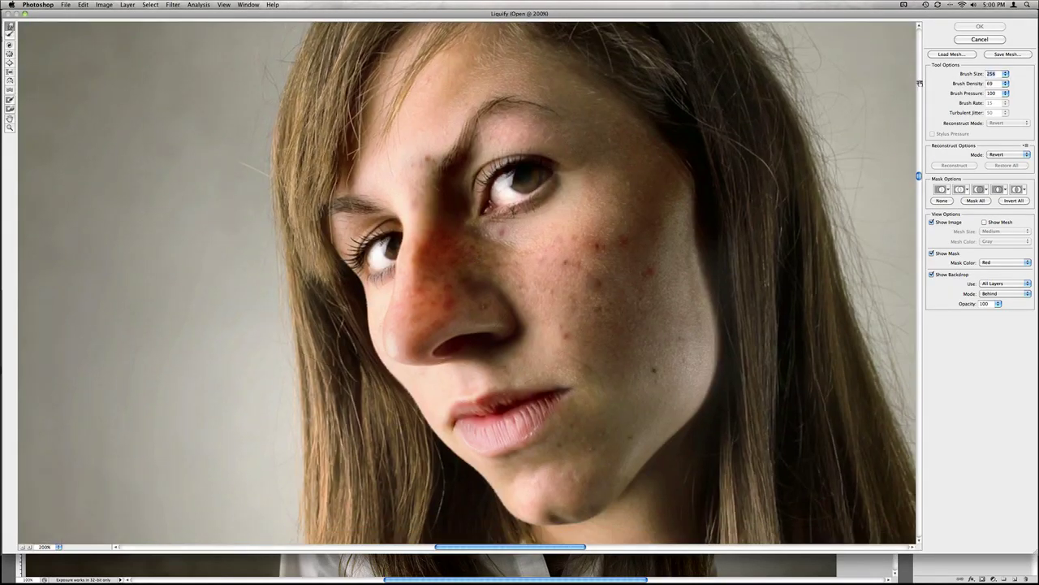
left_click_drag(455, 325, 501, 272)
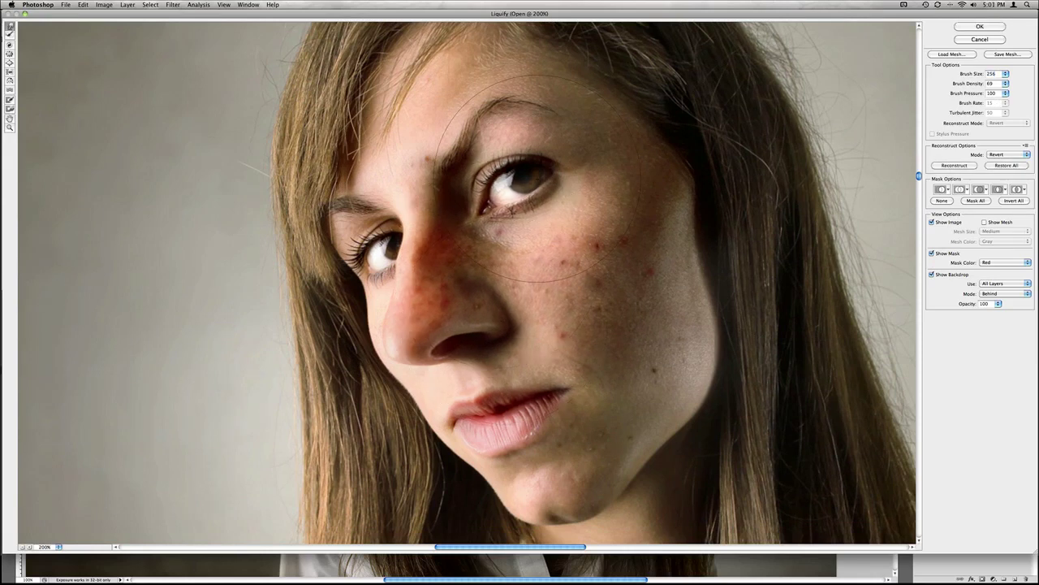
Reduce the warp brush to 181 and reshape the nose, brow and forehead.
scroll(406, 268, "right", 2)
type("181")
key("Tab")
mouse_move(416, 267)
left_mouse_down()
mouse_move(418, 223)
mouse_move(387, 312)
mouse_move(398, 244)
left_mouse_up()
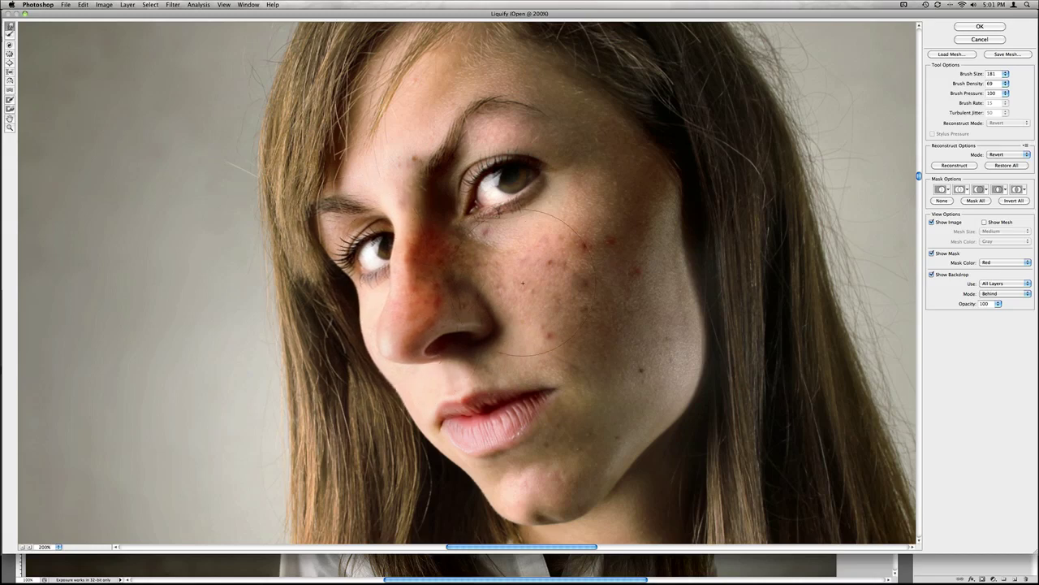
left_click_drag(479, 122, 492, 117)
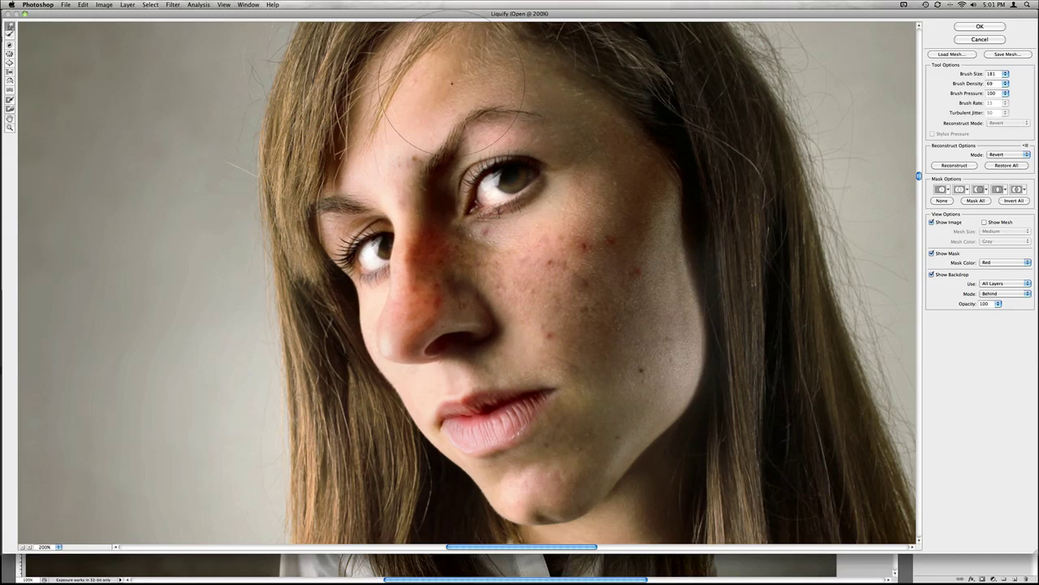
Set the warp brush density to 69 and push one more warp stroke on the face.
left_click(966, 80)
left_click_drag(967, 80, 995, 83)
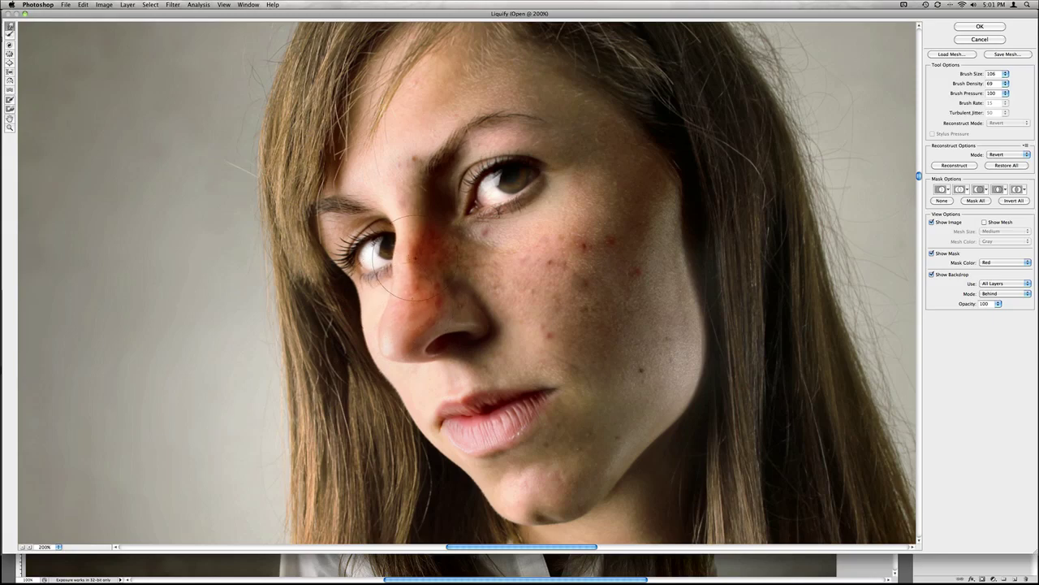
left_click_drag(542, 355, 494, 334)
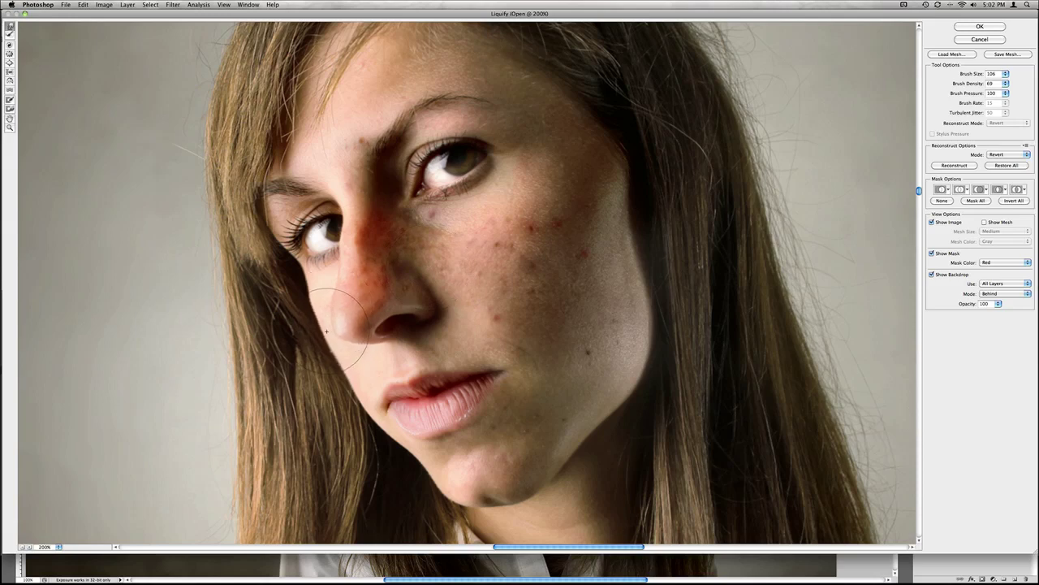
Apply the liquify warp and compare the before and after with undo and redo.
left_click(979, 26)
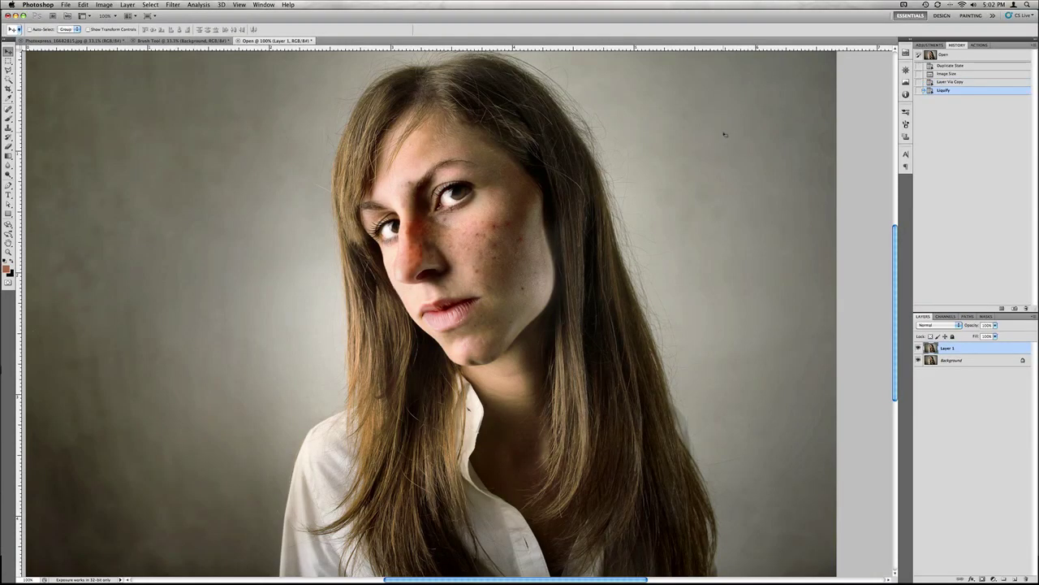
key("ctrl+z")
key("ctrl+z")
key("ctrl+z")
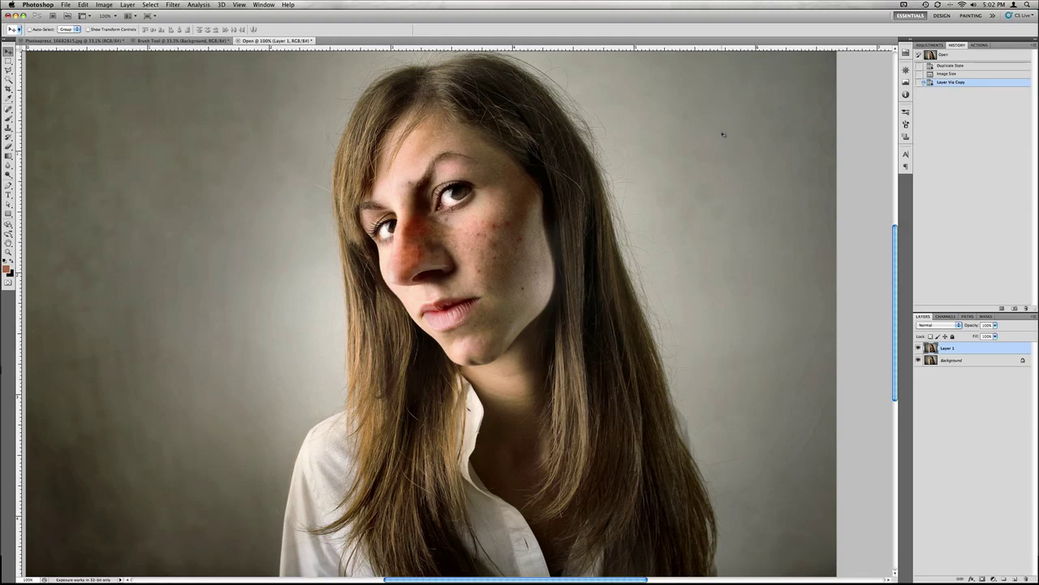
key("ctrl+z")
key("ctrl+z")
key("ctrl+z")
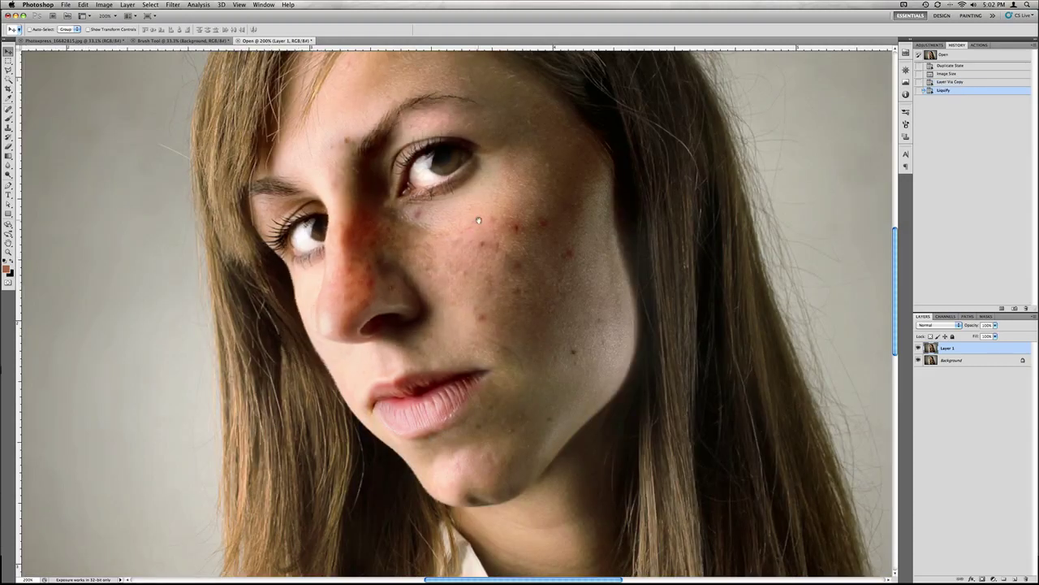
Duplicate the layer and apply Surface Blur with Radius 23 and a raised threshold.
key("ctrl+j")
left_click(172, 4)
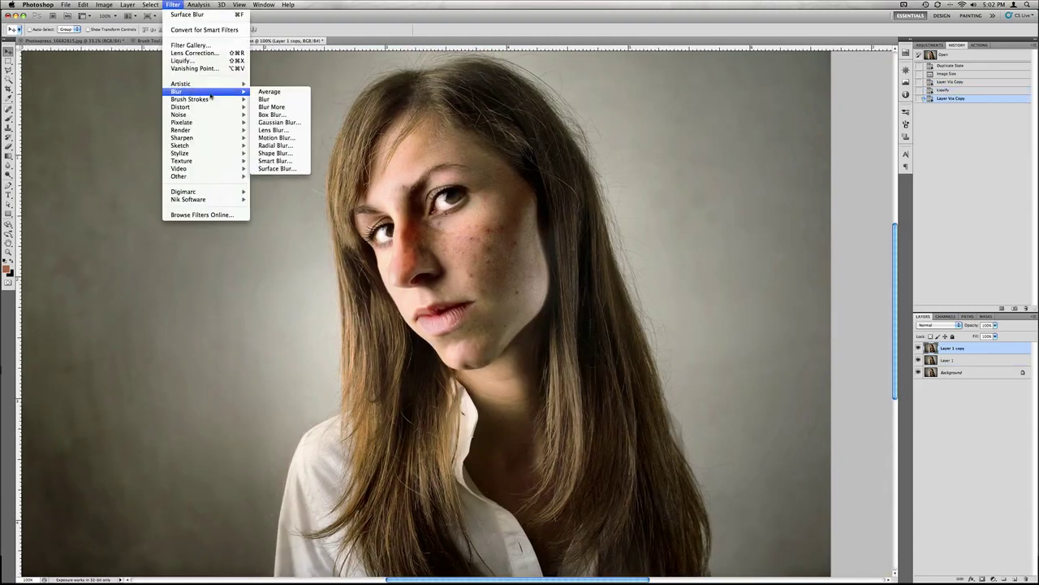
left_click(275, 173)
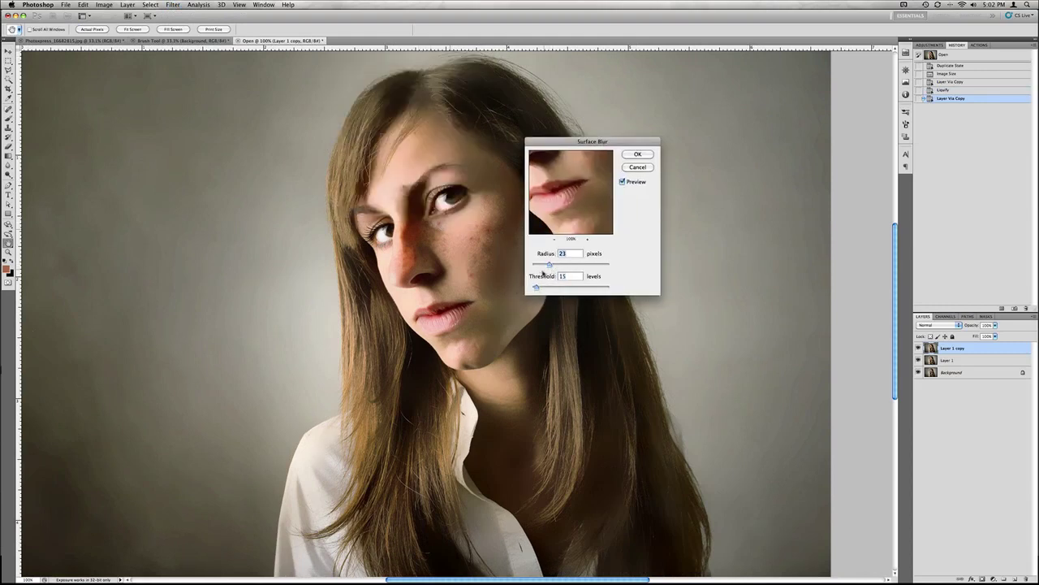
left_click_drag(538, 289, 541, 288)
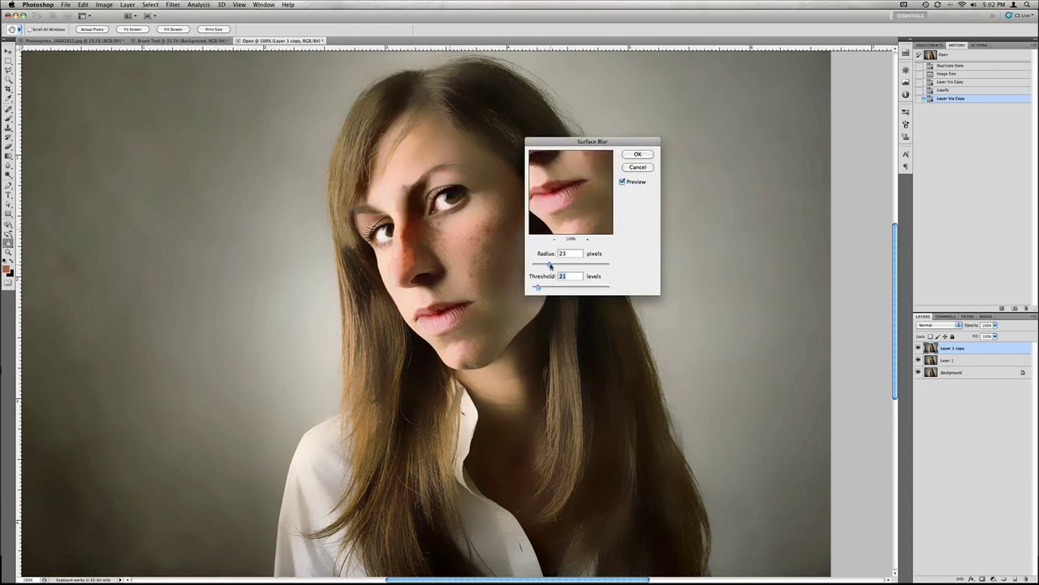
key("Return")
Set the blurred copy to 80% opacity and give it a layer mask.
key("v")
key("8")
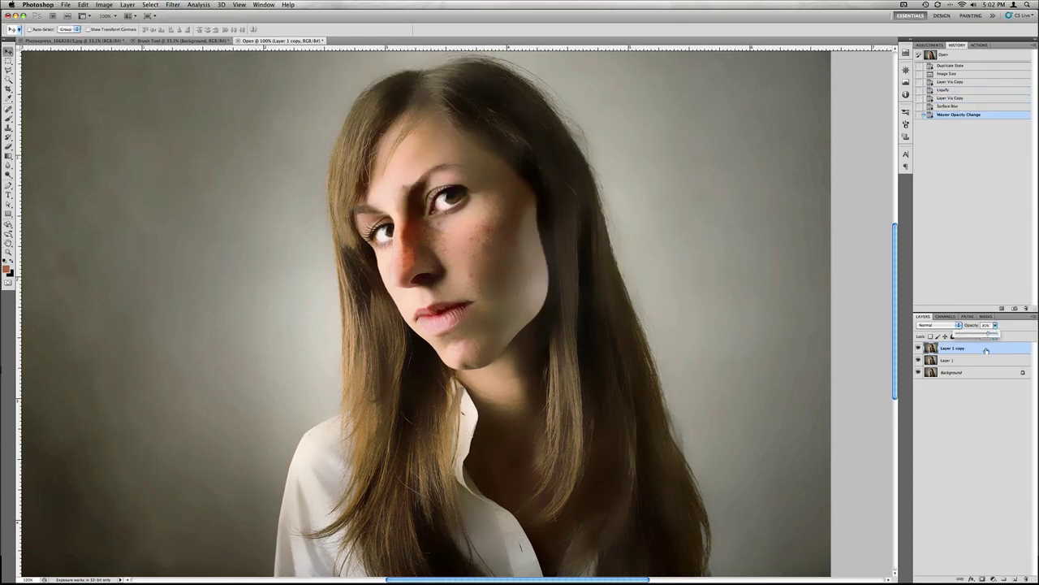
key("ctrl+plus")
left_click(982, 579)
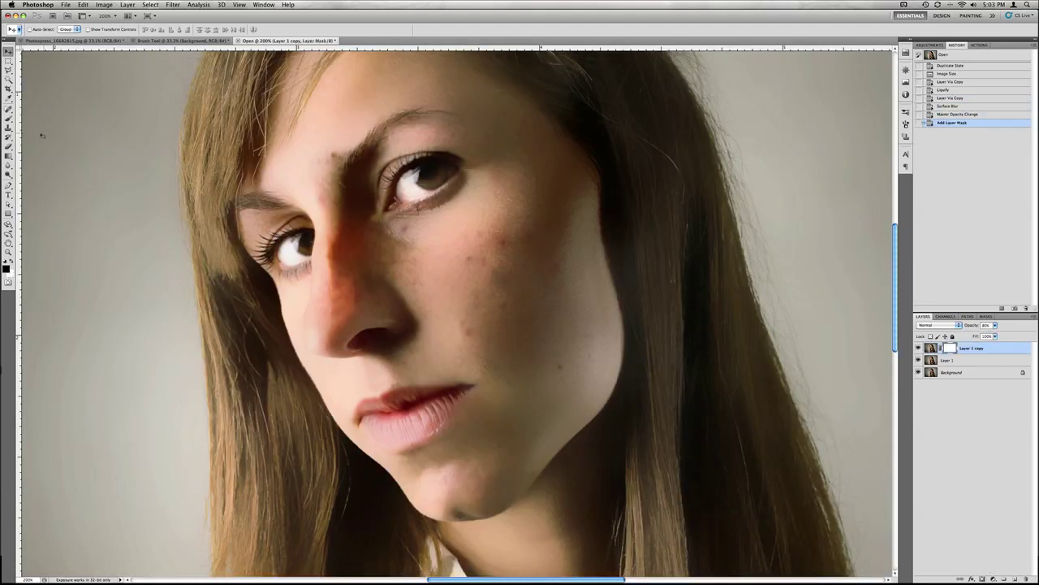
Paint black on the mask to restore sharp detail in both eyes, the hair edges and the lips.
key("b")
key("ctrl+plus")
mouse_move(455, 166)
left_mouse_down()
mouse_move(381, 182)
mouse_move(438, 170)
left_mouse_up()
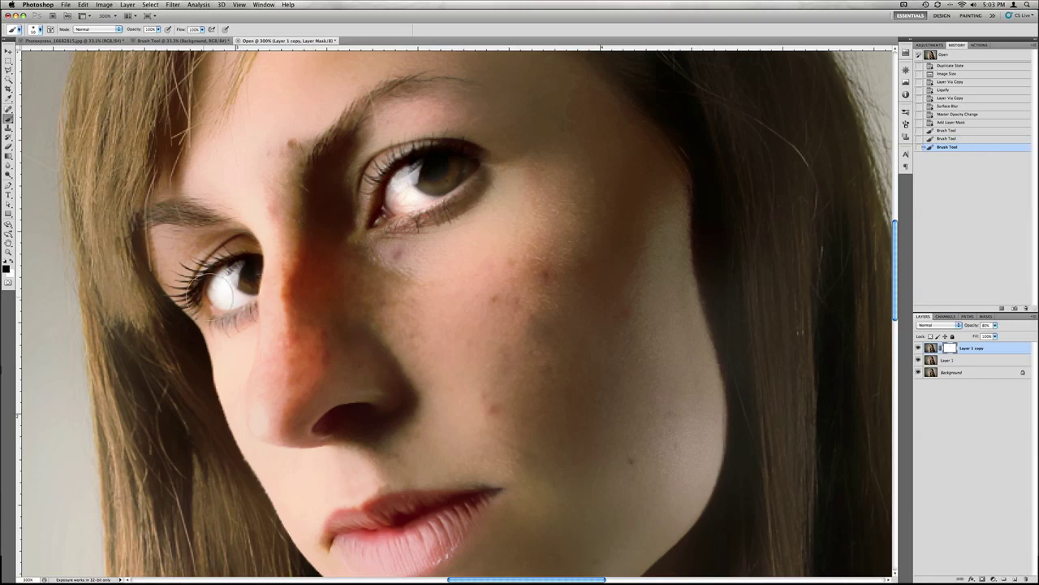
left_click_drag(228, 288, 247, 284)
left_click_drag(166, 212, 290, 156)
left_click_drag(353, 115, 441, 80)
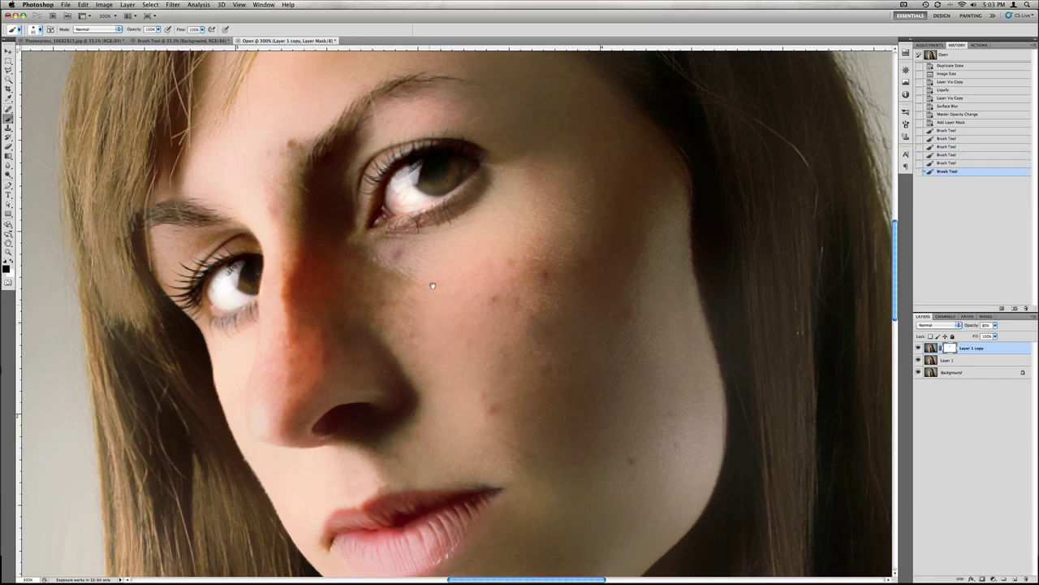
scroll(442, 244, "down", 3)
left_click_drag(325, 289, 338, 285)
mouse_move(382, 398)
left_mouse_down()
mouse_move(406, 394)
mouse_move(390, 406)
left_mouse_up()
From the full-portrait view, restore more detail around the eyes and on the white collar.
key("ctrl+1")
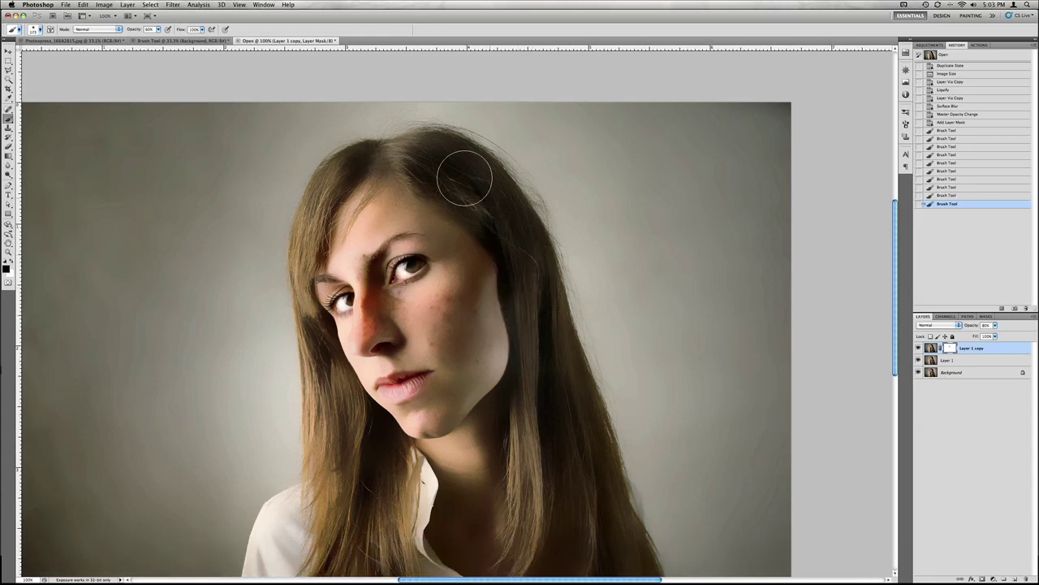
left_click_drag(463, 178, 414, 172)
left_click_drag(410, 171, 366, 167)
scroll(365, 168, "down", 3)
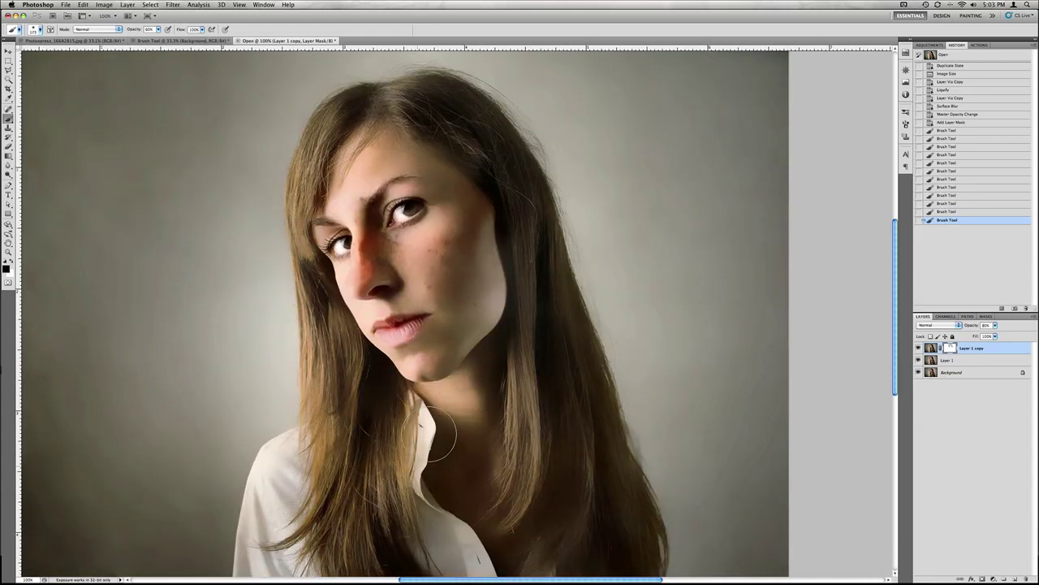
left_click(487, 522)
left_click(476, 199)
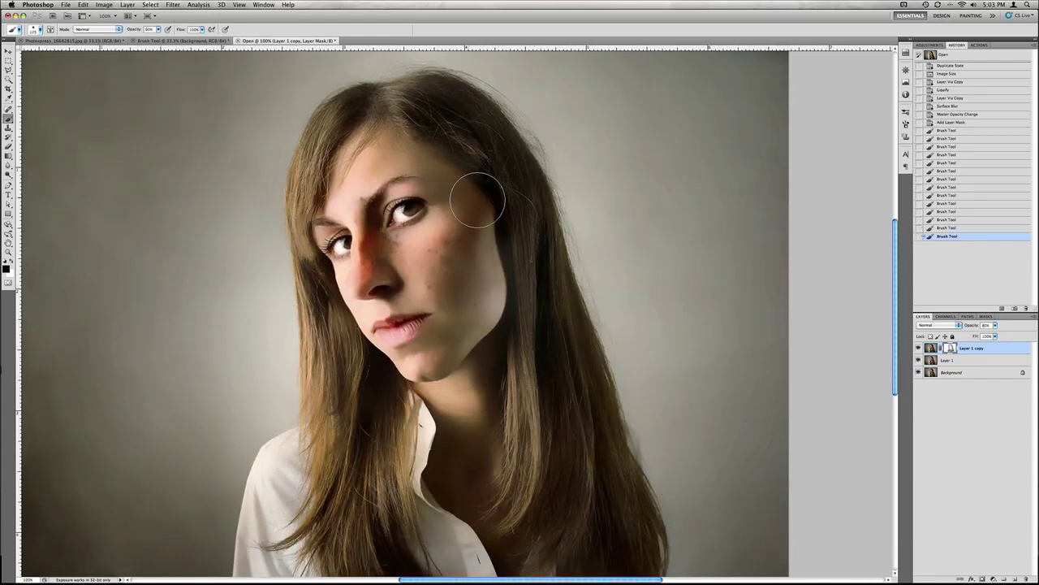
key("ctrl+plus")
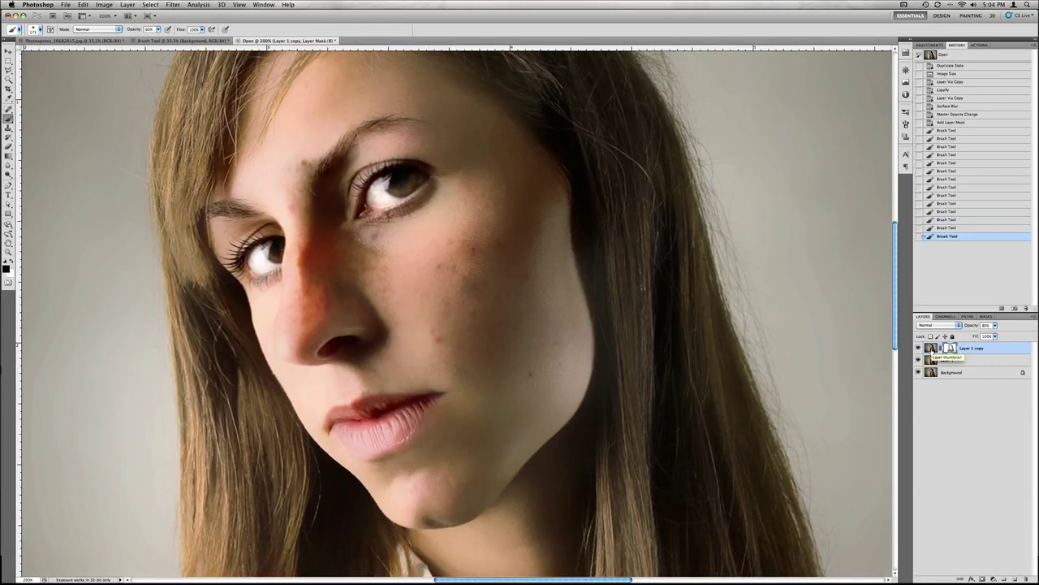
On Layer 1, spot-heal the blemishes on the cheek and forehead.
left_click(960, 362)
key("j")
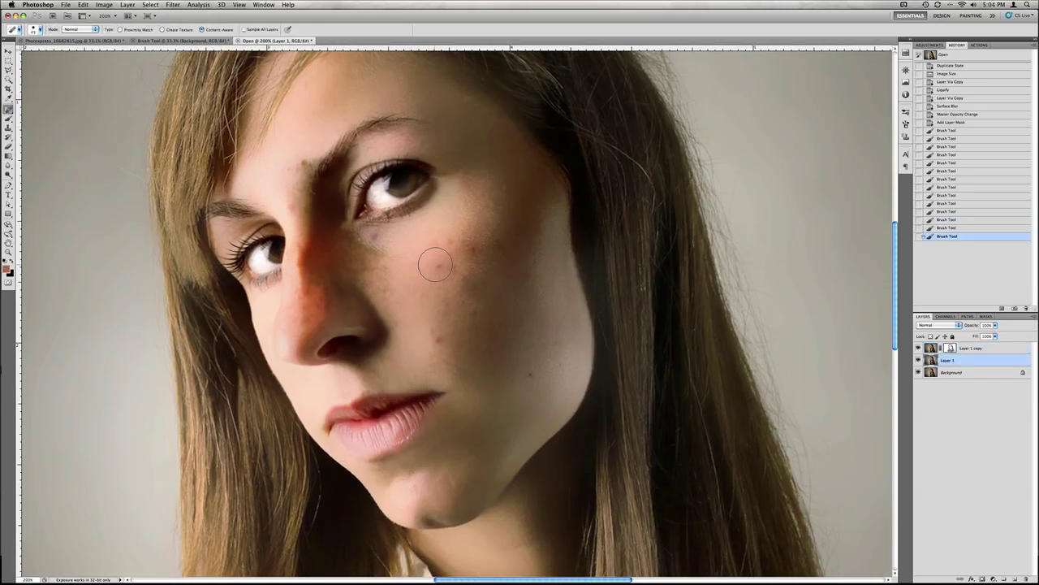
left_click(434, 264)
left_click(456, 236)
left_click(475, 246)
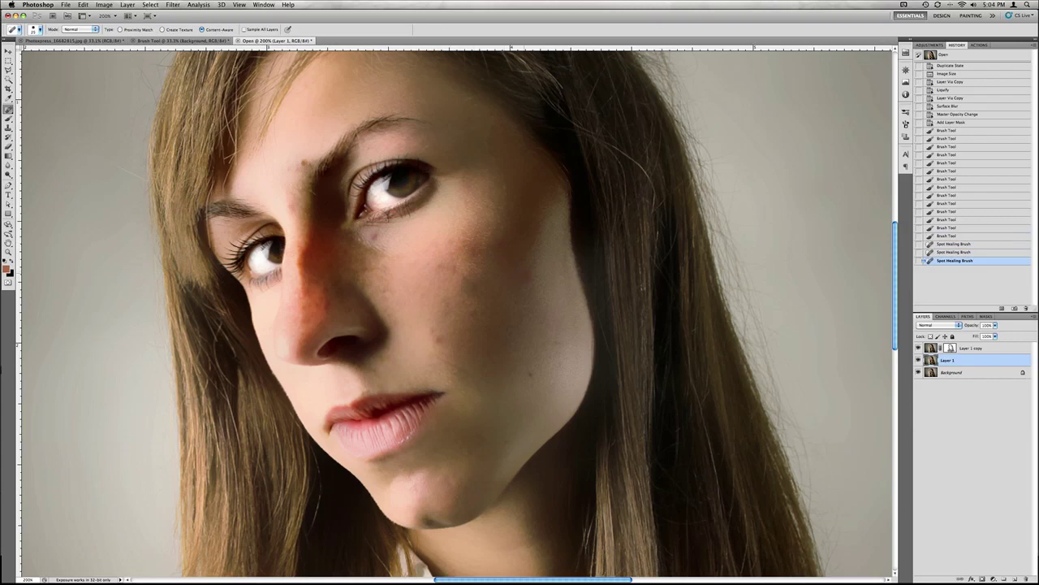
left_click(441, 338)
left_click(382, 244)
left_click(314, 137)
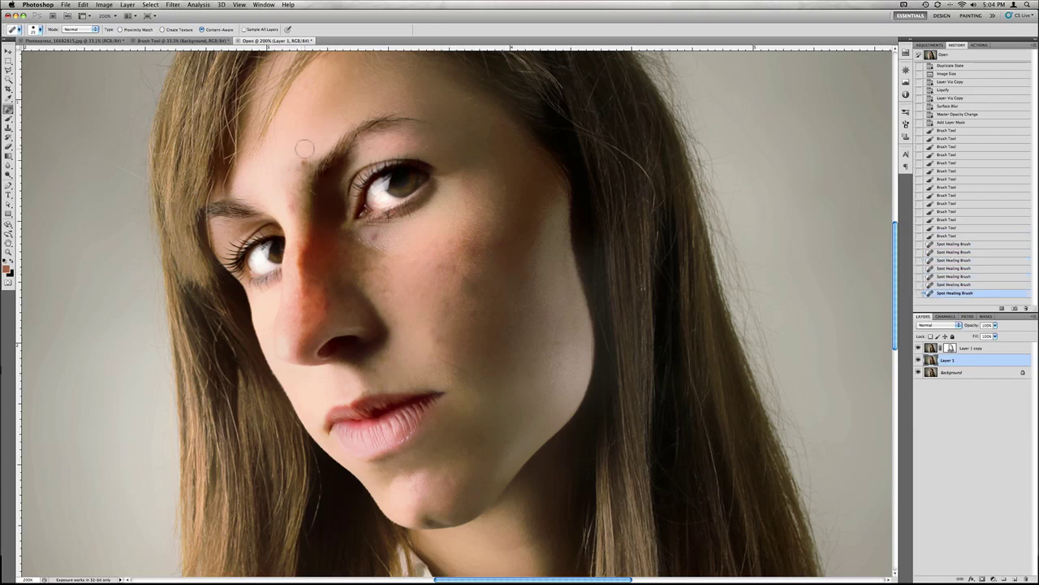
On Layer 1 copy, spot-heal the cheek mole and small spots on the forehead and around the eyes.
left_click(460, 272)
key("alt+bracketright")
left_click(478, 284)
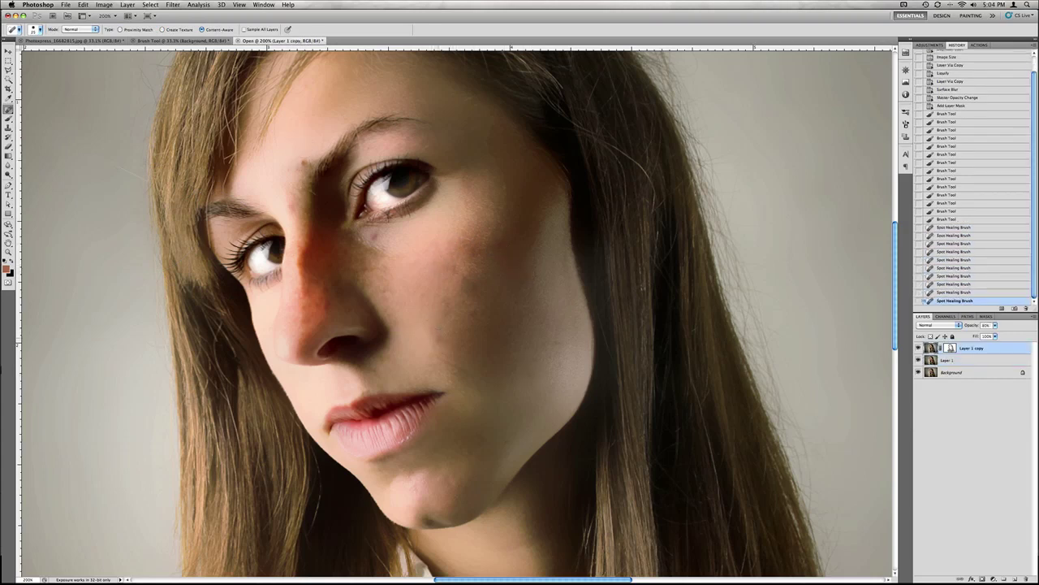
left_click(474, 314)
left_click(328, 118)
left_click(311, 141)
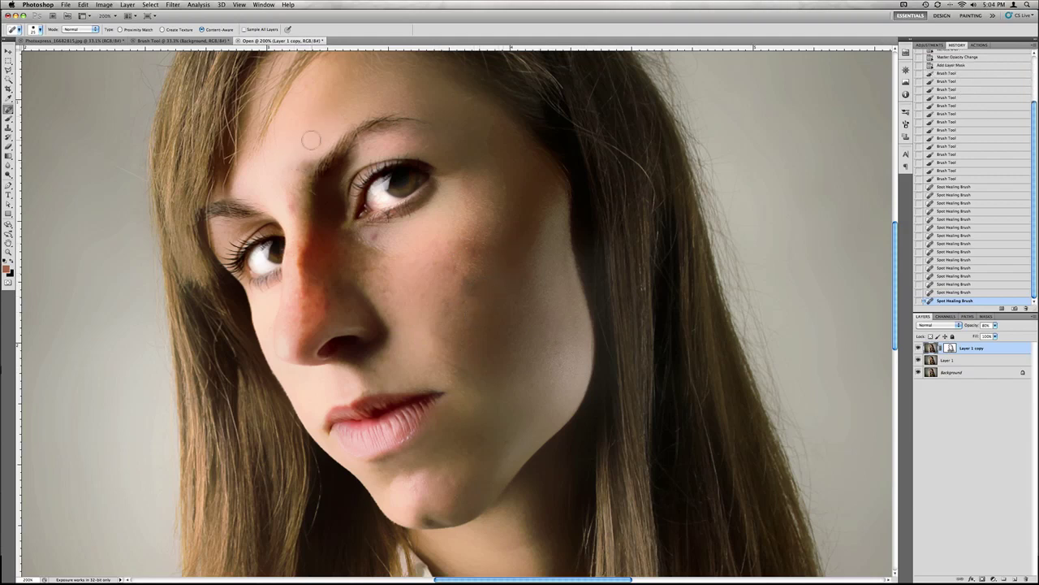
left_click(288, 207)
scroll(515, 436, "left", 1)
left_click(446, 259)
left_click(384, 233)
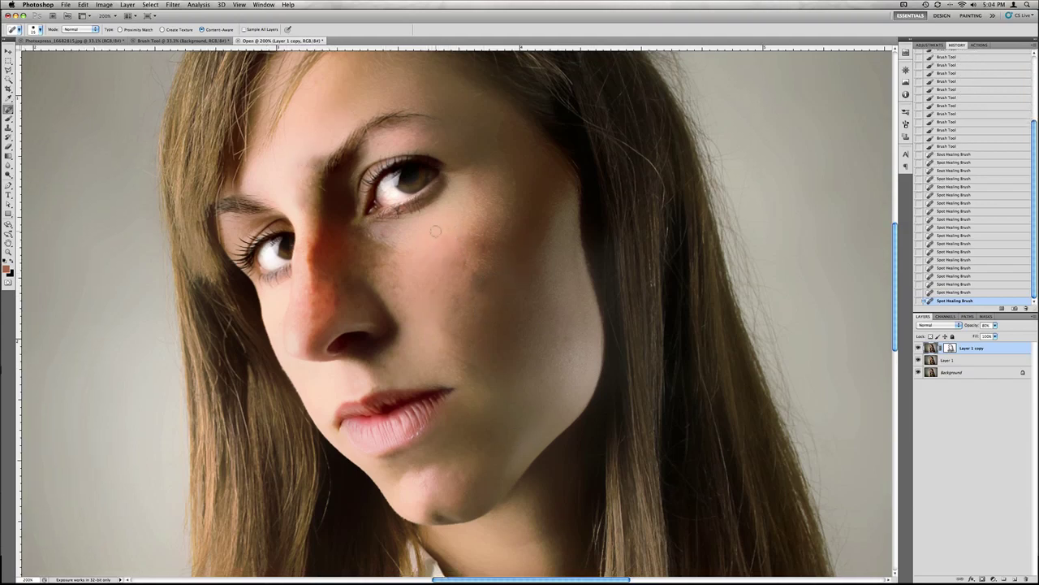
Clone clean cheek skin over the area below the eye, the cheeks and the dark spot near the brow.
key("s")
left_click(406, 231, "alt")
left_click(386, 233)
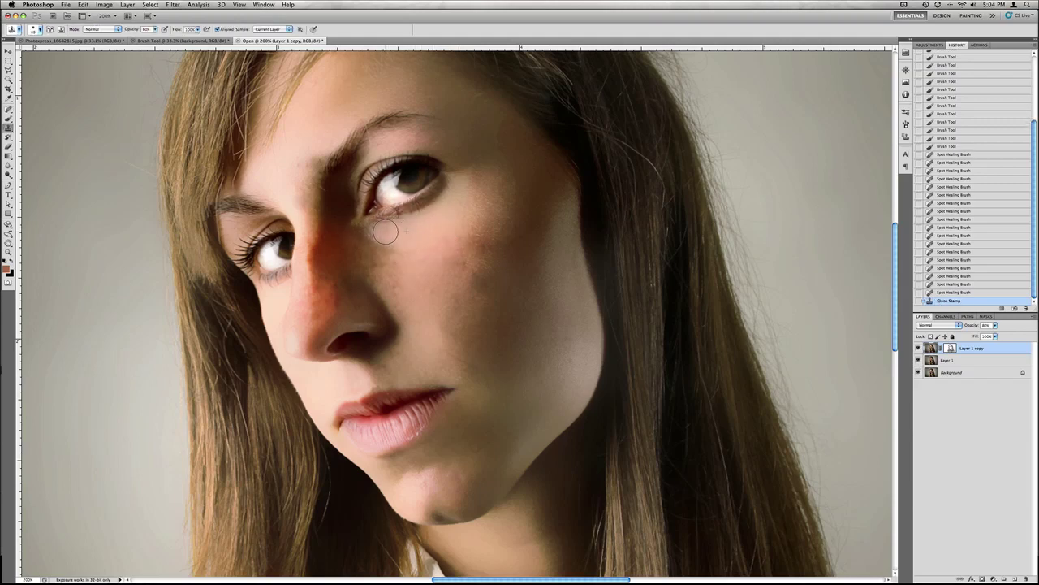
left_click(459, 236)
left_click(539, 255)
scroll(538, 255, "up", 1)
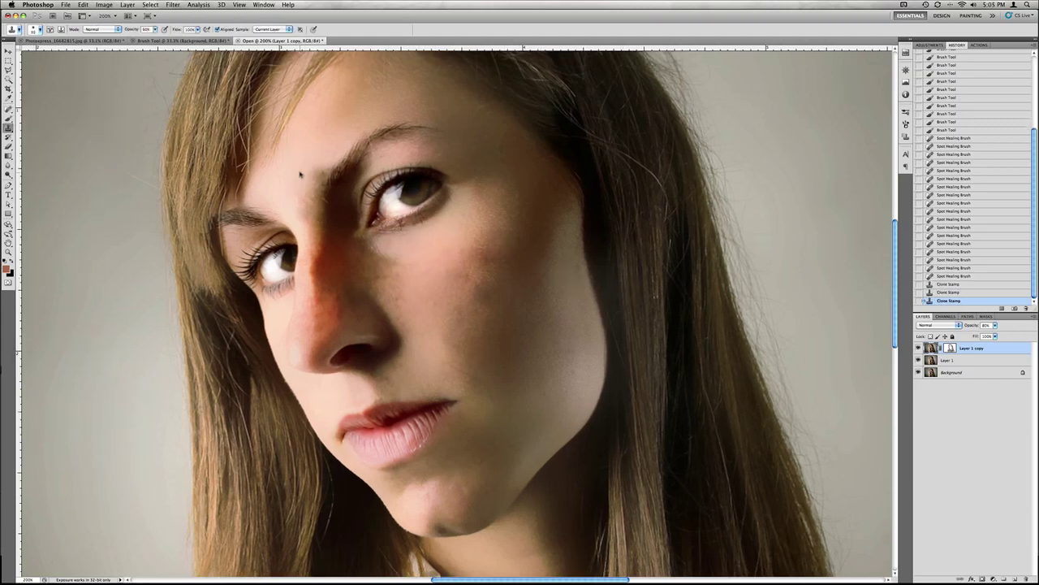
left_click(300, 174)
Add a new layer and paint faint skin tone over the cheek with a 10% opacity brush.
key("ctrl+shift+alt+n")
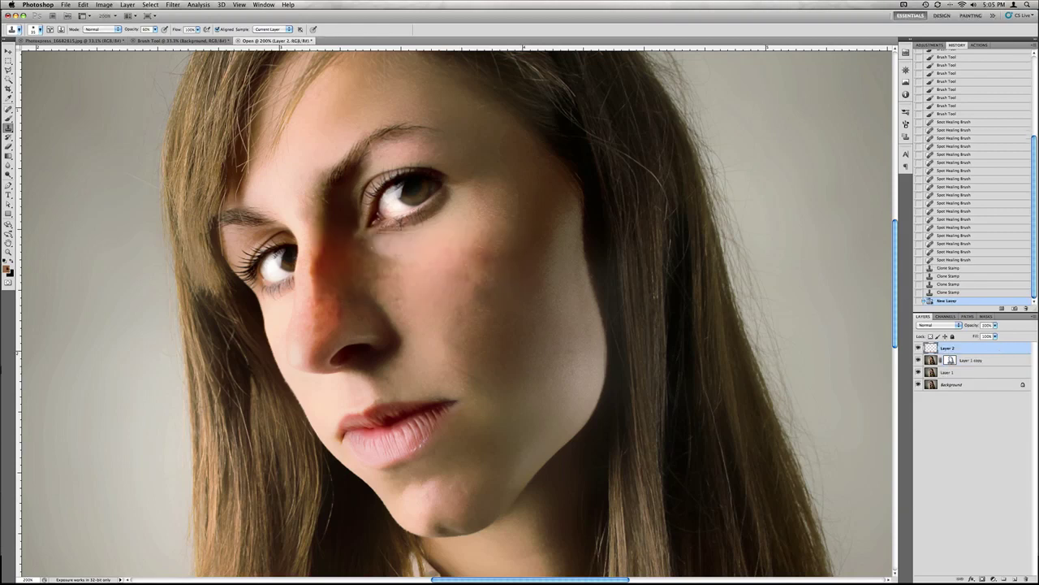
key("b")
key("1")
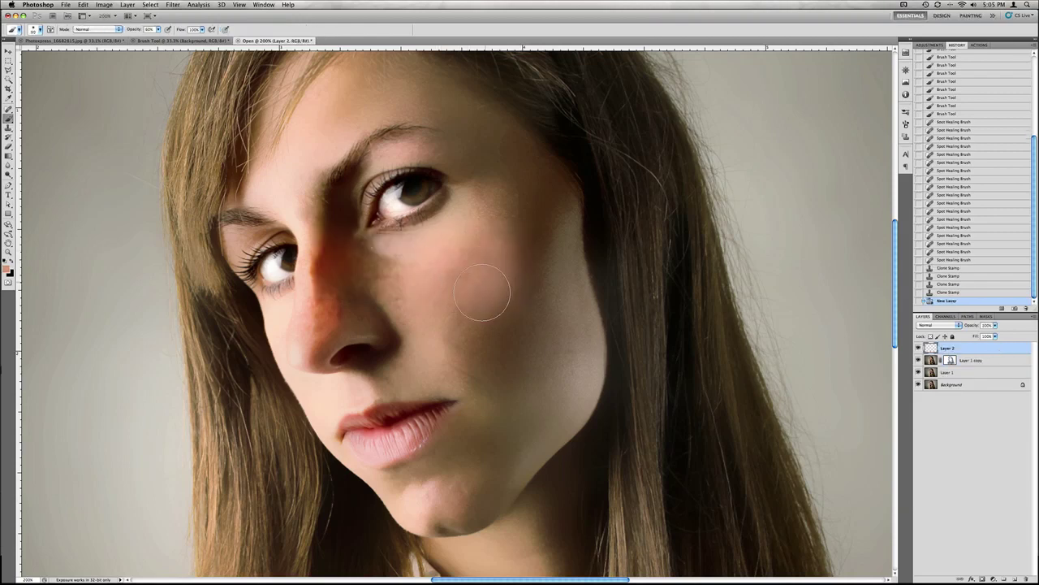
key("ctrl+minus")
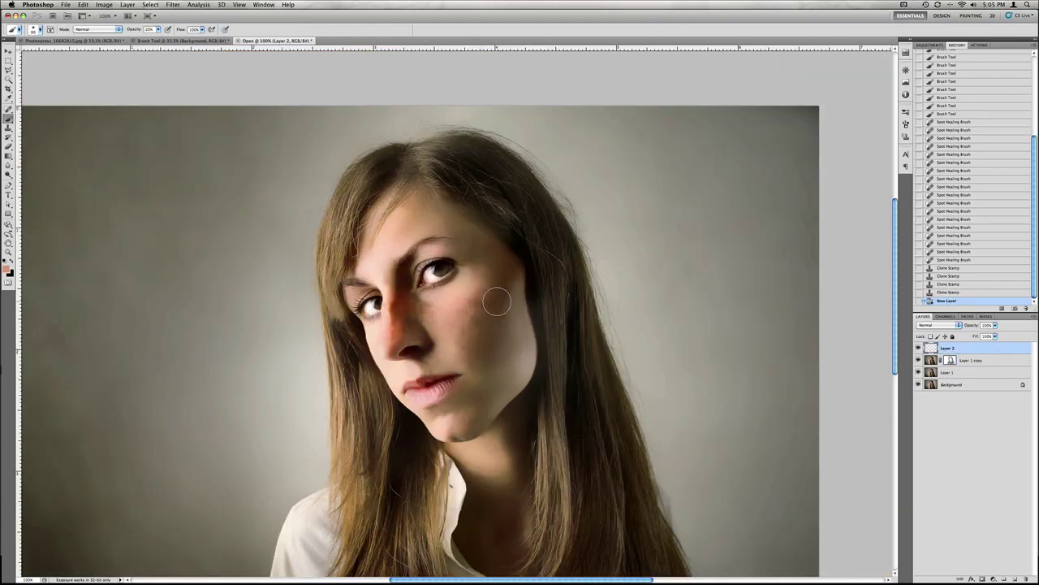
mouse_move(460, 321)
left_mouse_down()
mouse_move(457, 313)
mouse_move(451, 345)
left_mouse_up()
Softly paint sampled skin tone across the cheeks and forehead.
key("ctrl+plus")
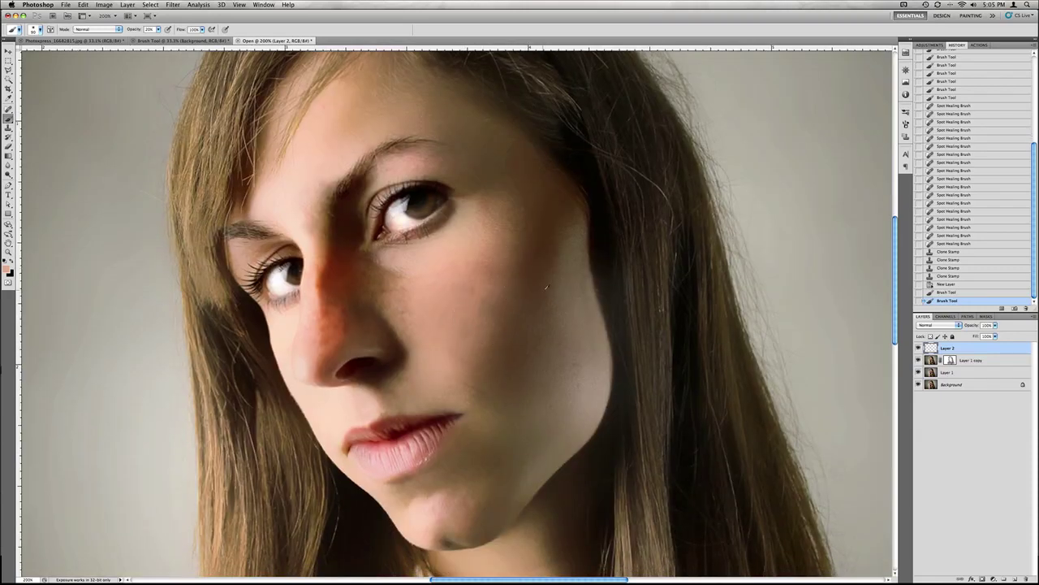
mouse_move(547, 287)
left_mouse_down()
mouse_move(541, 328)
mouse_move(559, 284)
left_mouse_up()
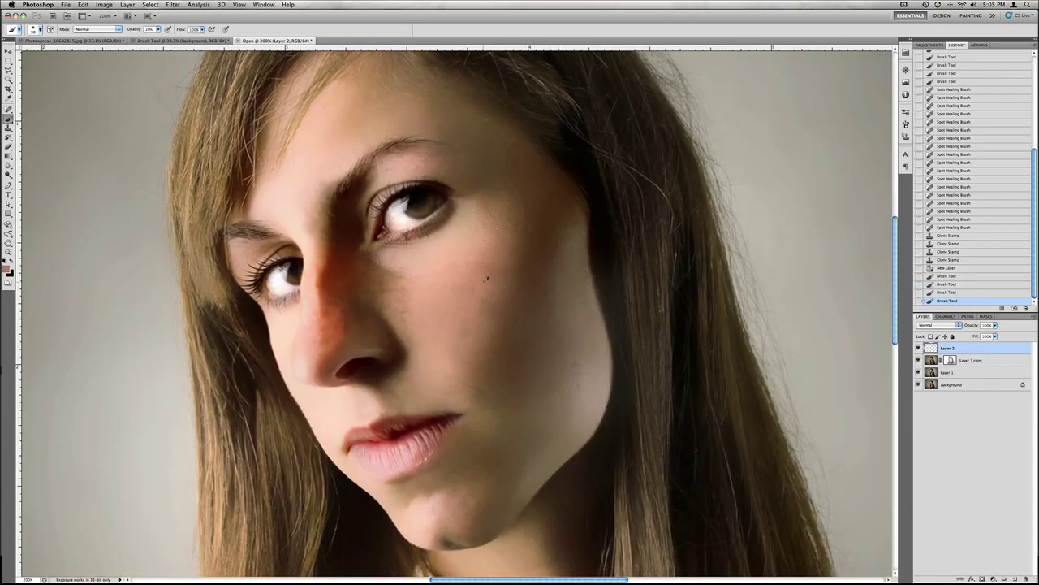
mouse_move(498, 309)
left_mouse_down()
mouse_move(525, 262)
mouse_move(496, 353)
mouse_move(494, 204)
mouse_move(443, 97)
mouse_move(519, 176)
left_mouse_up()
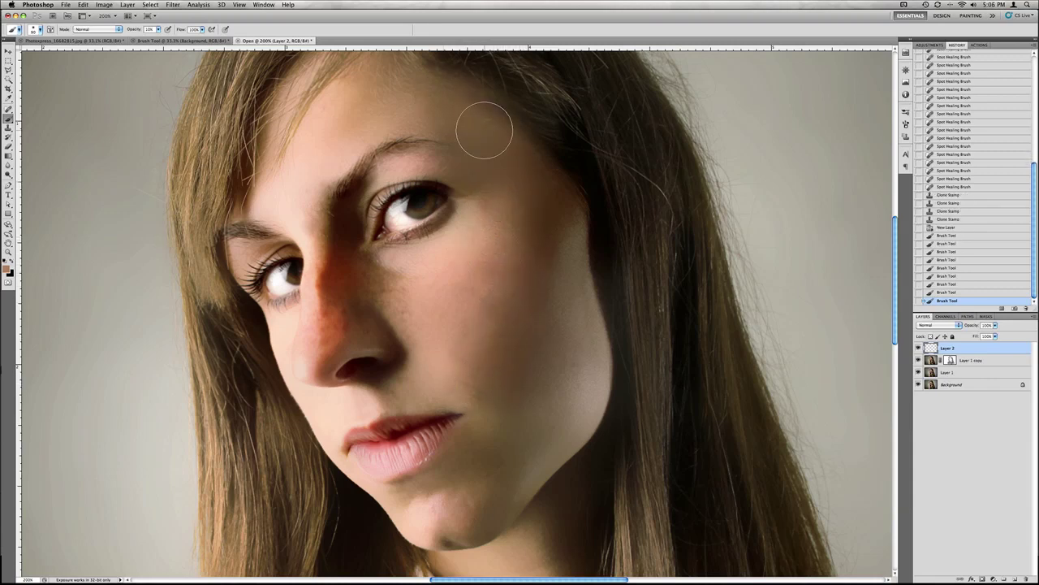
left_click_drag(484, 122, 434, 91)
left_click_drag(348, 118, 386, 104)
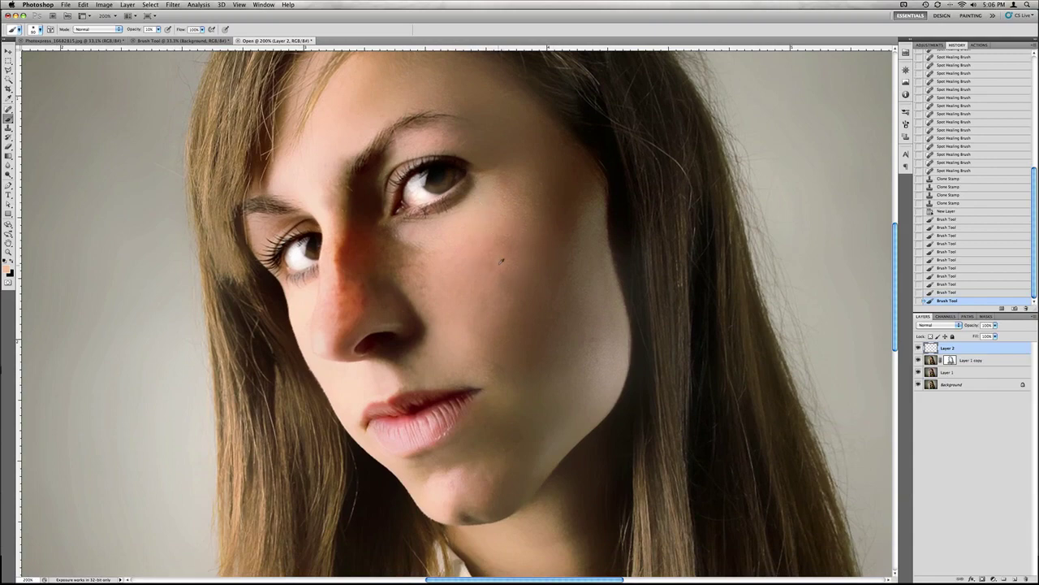
left_click_drag(498, 293, 503, 304)
scroll(454, 293, "up", 3)
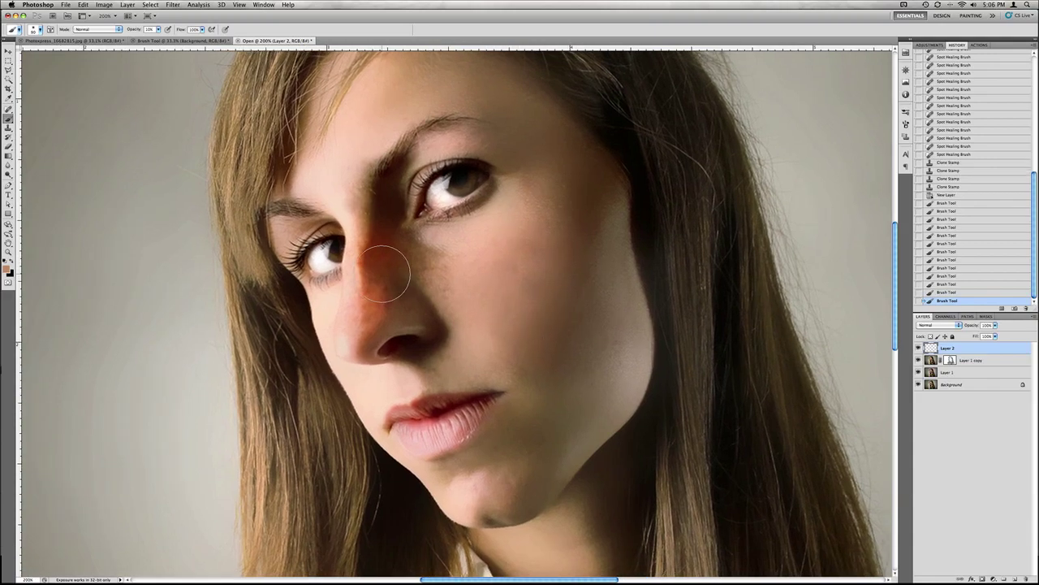
scroll(399, 305, "down", 2)
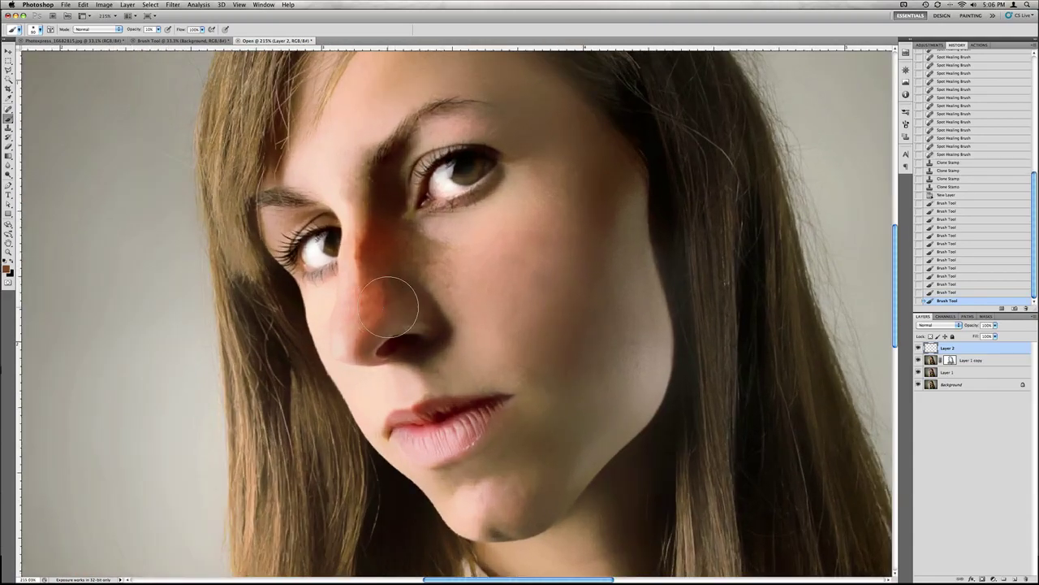
Paint the nose in Saturation mode to fade redness, then smooth the nose bridge in Normal mode.
mouse_move(375, 309)
left_mouse_down()
mouse_move(394, 285)
mouse_move(374, 224)
mouse_move(356, 299)
mouse_move(395, 318)
left_mouse_up()
left_click(97, 29)
left_click(91, 193)
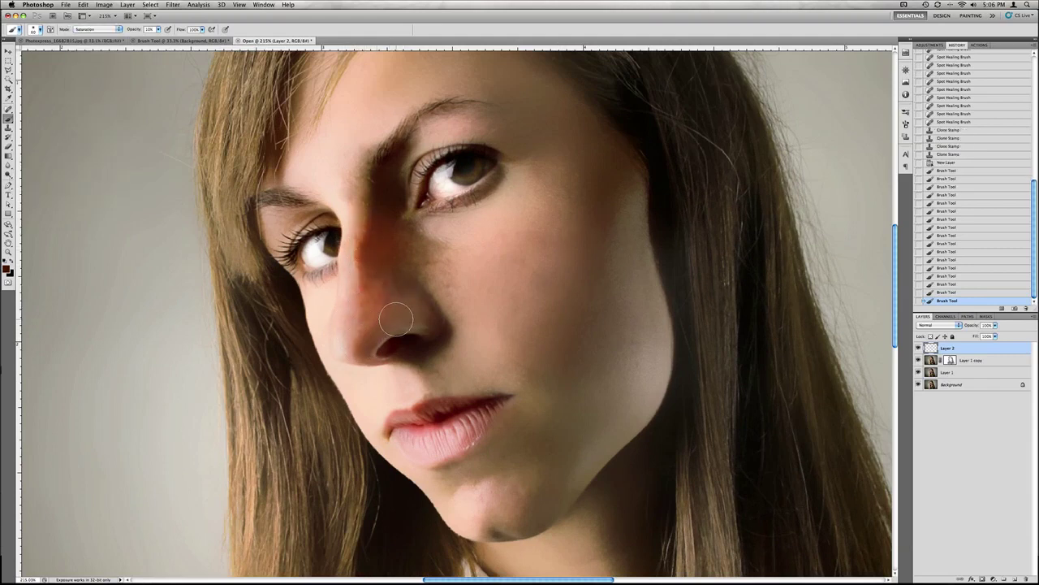
left_click(97, 29)
left_click(81, 8)
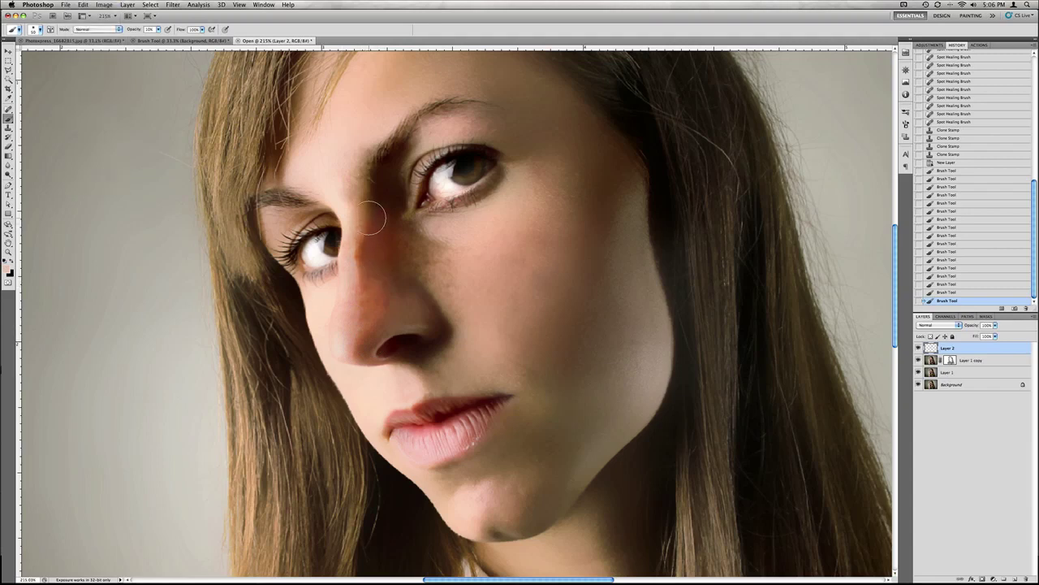
mouse_move(372, 218)
left_mouse_down()
mouse_move(365, 328)
mouse_move(382, 285)
mouse_move(398, 307)
left_mouse_up()
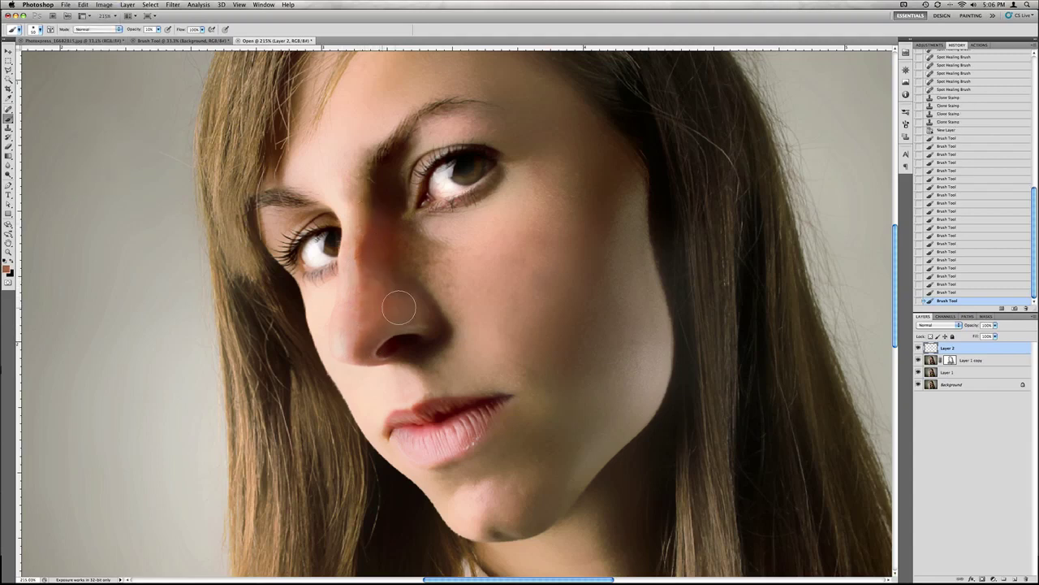
mouse_move(374, 268)
left_mouse_down()
mouse_move(381, 212)
mouse_move(401, 242)
mouse_move(446, 255)
mouse_move(414, 233)
left_mouse_up()
mouse_move(367, 257)
left_mouse_down()
mouse_move(372, 205)
mouse_move(370, 309)
left_mouse_up()
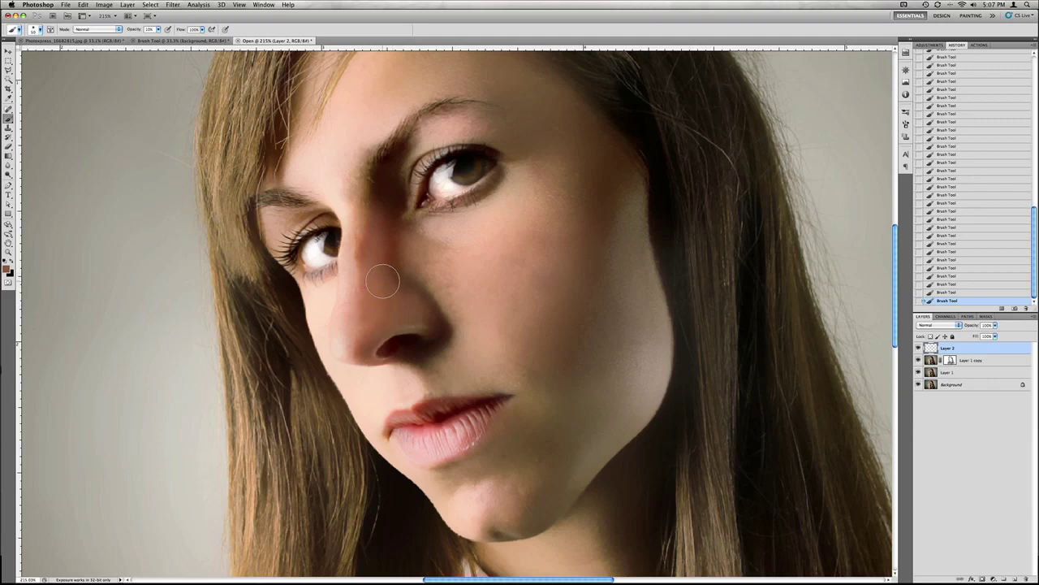
Compare the retouch against the original photo and return to the retouched version at 200%.
scroll(455, 282, "down", 2)
scroll(448, 273, "down", 1)
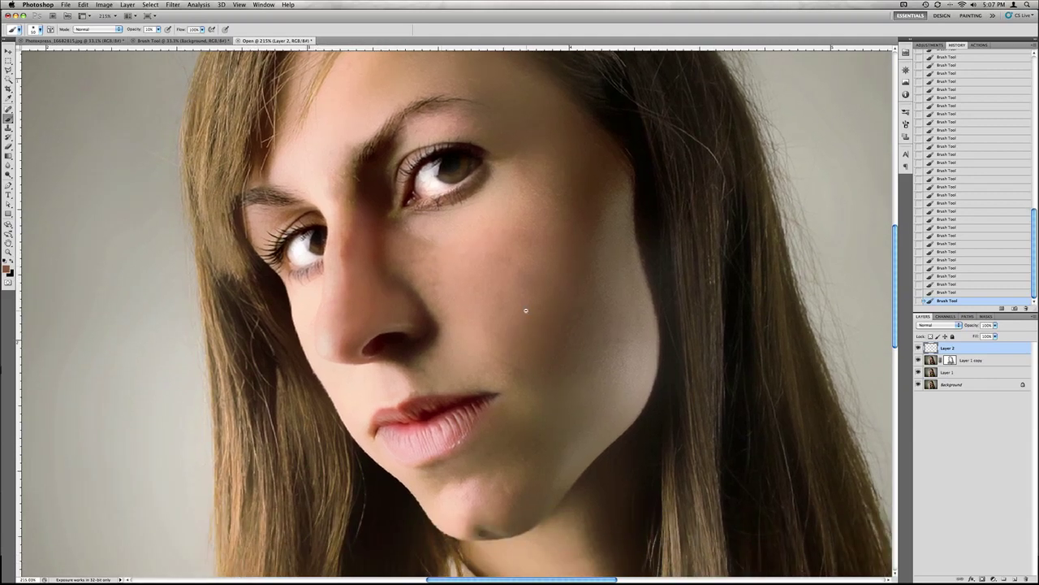
scroll(529, 301, "down", 3)
scroll(963, 72, "up", 10)
left_click(963, 72)
key("ctrl+z")
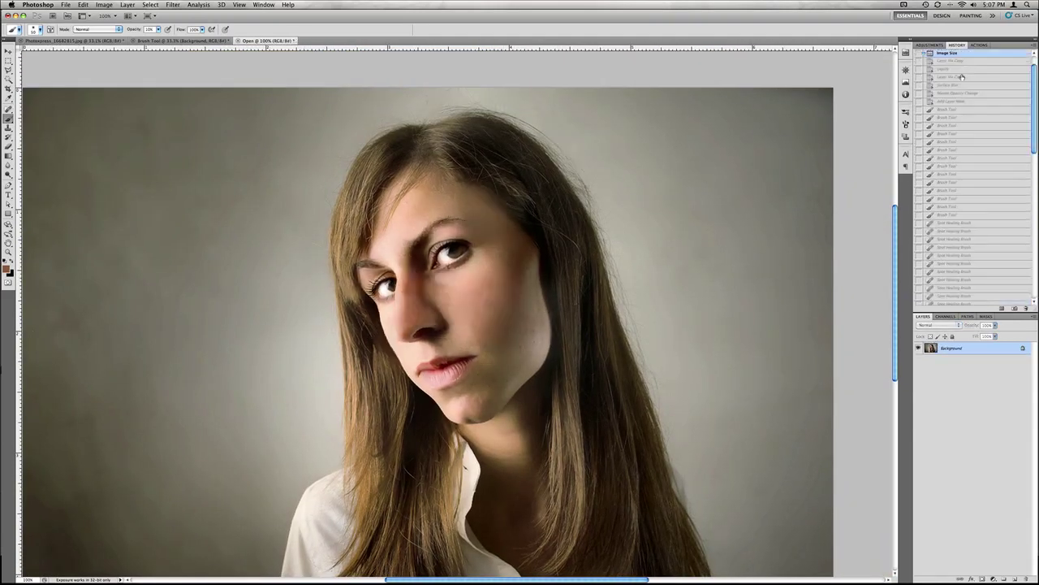
key("ctrl+plus")
Add a new layer and paint a soft Overlay highlight on the cheek with a larger brush.
key("ctrl+shift+alt+n")
left_click(5, 260)
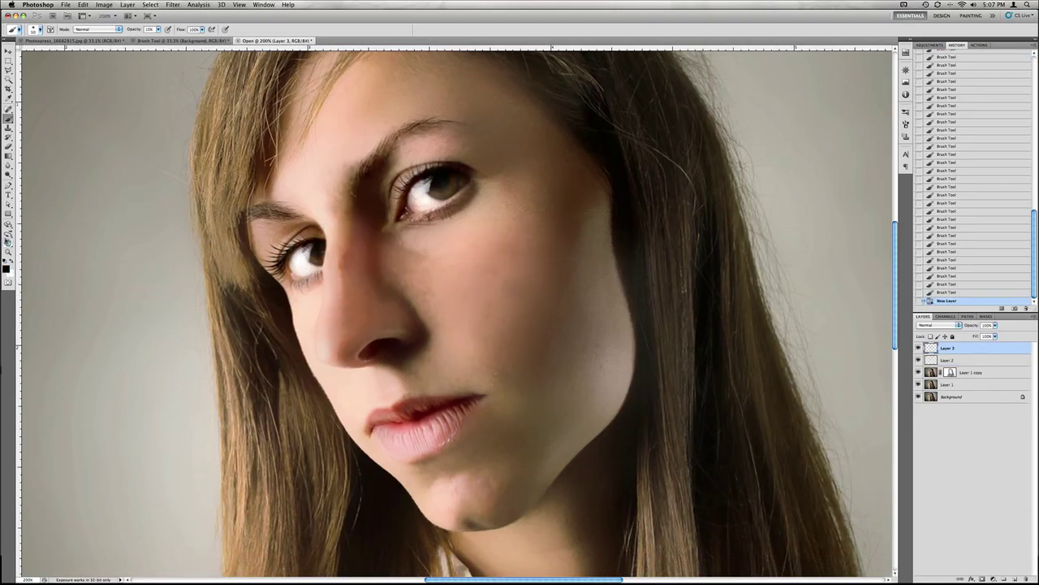
left_click(98, 29)
left_click(90, 146)
key("bracketright")
key("bracketright")
key("bracketright")
mouse_move(560, 285)
left_mouse_down()
mouse_move(594, 344)
mouse_move(557, 425)
left_mouse_up()
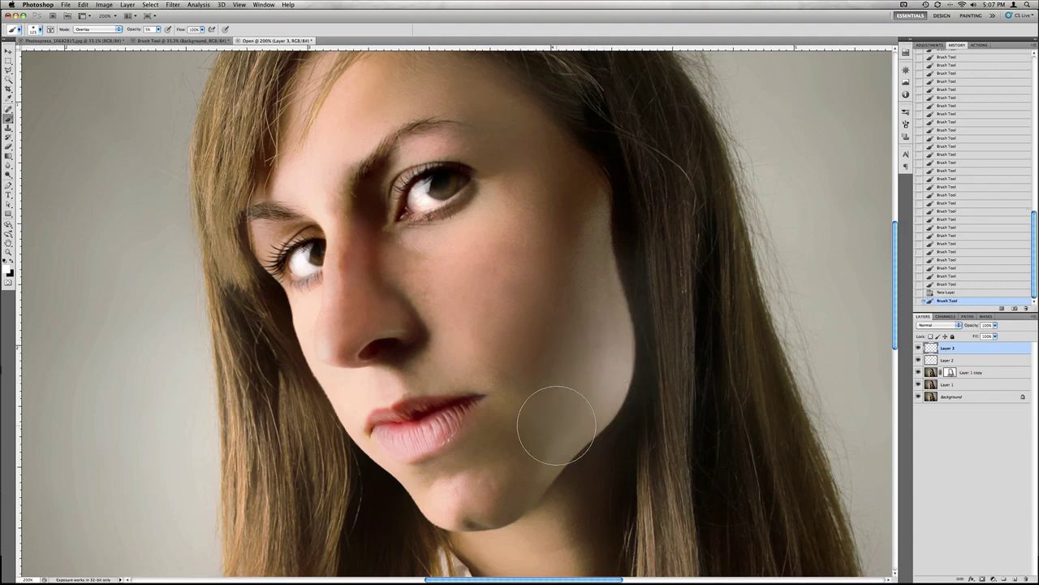
With a smaller brush at 5% Overlay, highlight the nose and brighten the white of the eye.
key("bracketleft")
key("bracketleft")
key("0")
key("5")
left_click(401, 317)
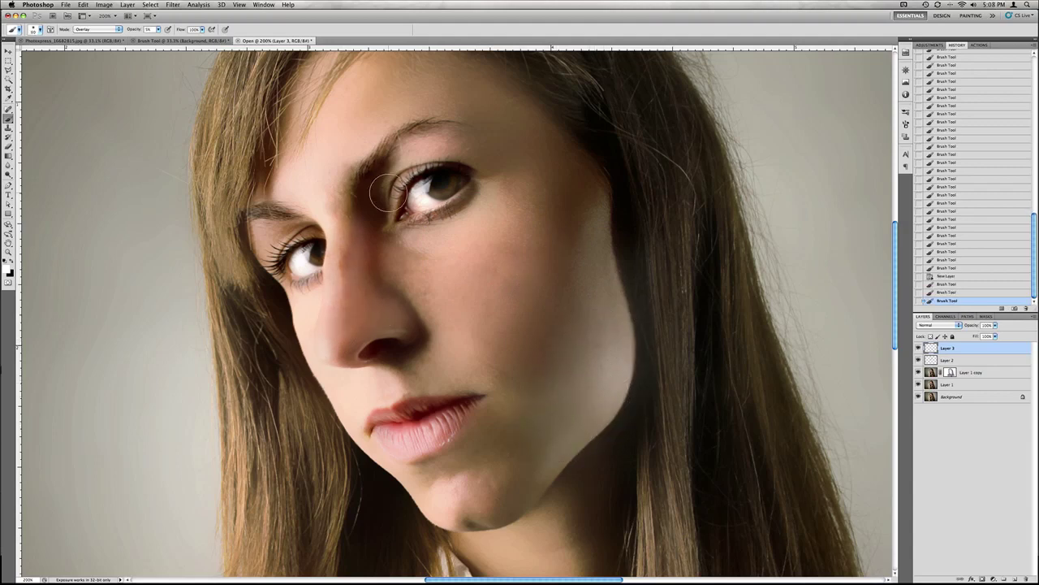
scroll(414, 174, "up", 1)
left_click_drag(432, 180, 441, 187)
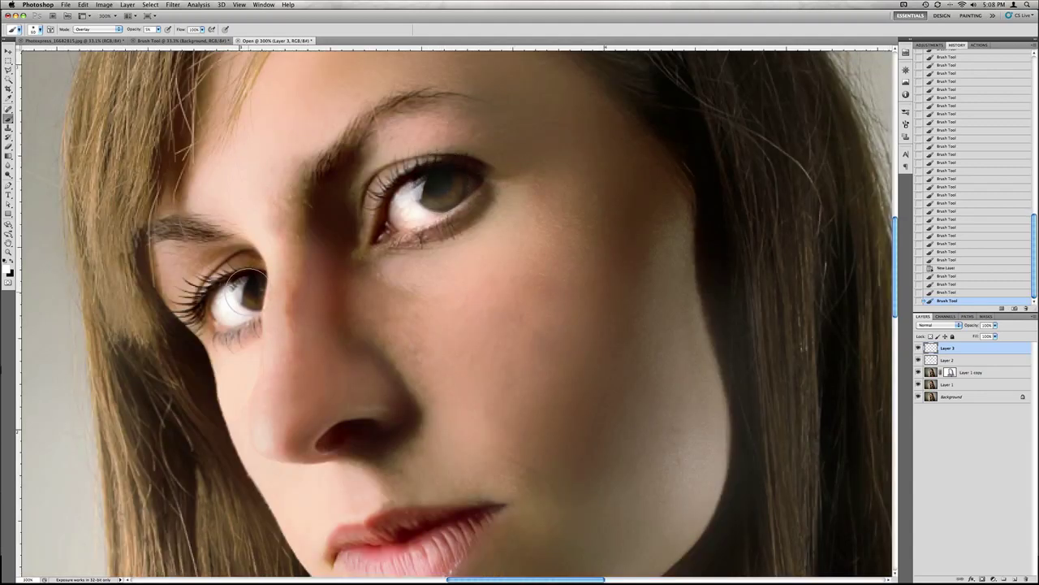
scroll(244, 289, "up", 1)
left_click(96, 29)
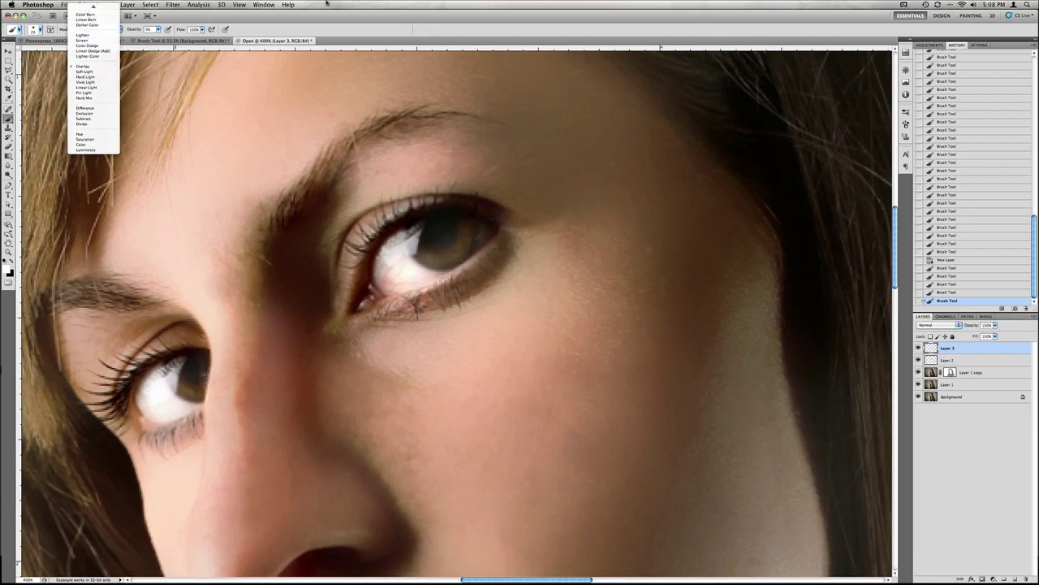
left_click(83, 66)
left_click(971, 372)
Lighten the iris of the eye with a small Dodge brush.
right_click(8, 108)
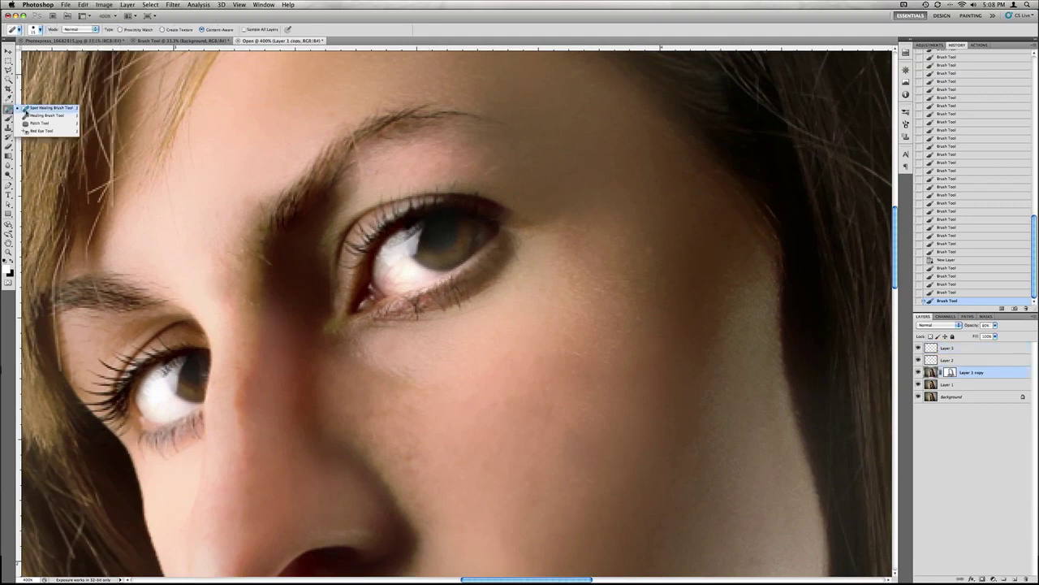
right_click(8, 174)
left_click(32, 173)
key("bracketleft")
left_click_drag(441, 232, 444, 240)
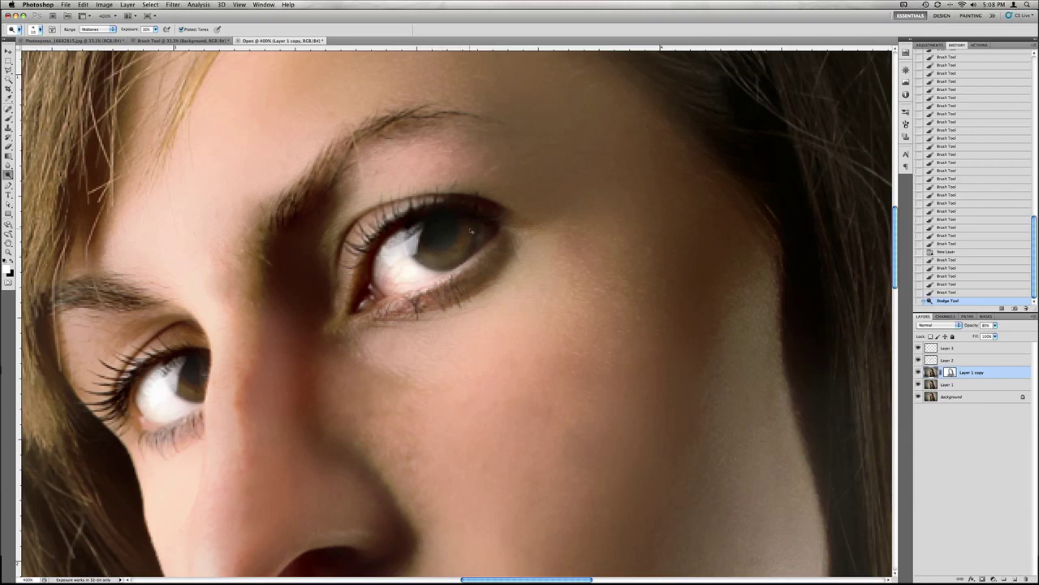
On Layer 1, burn the lower lid and upper crease of the eye.
key("alt+bracketleft")
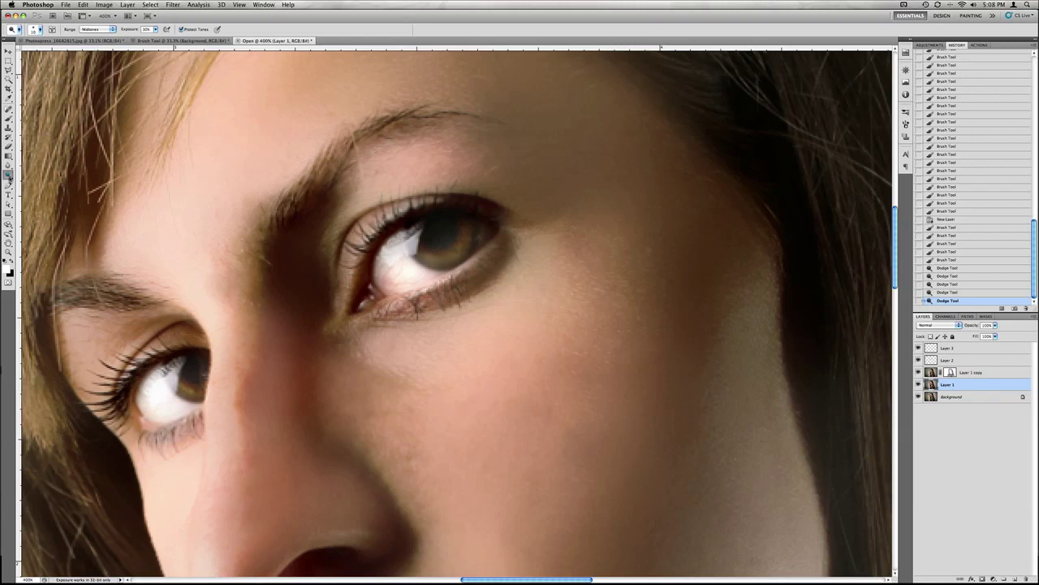
left_click(9, 175)
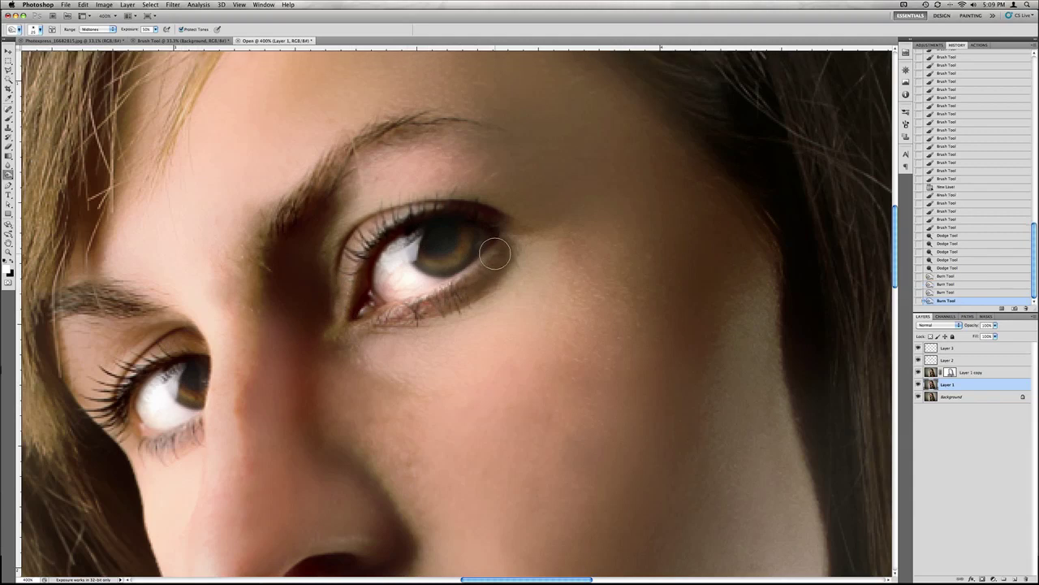
left_click_drag(494, 254, 380, 313)
left_click_drag(297, 203, 329, 170)
left_click_drag(185, 355, 348, 282)
Dodge the neck area to brighten it from the full-portrait view.
key("ctrl+1")
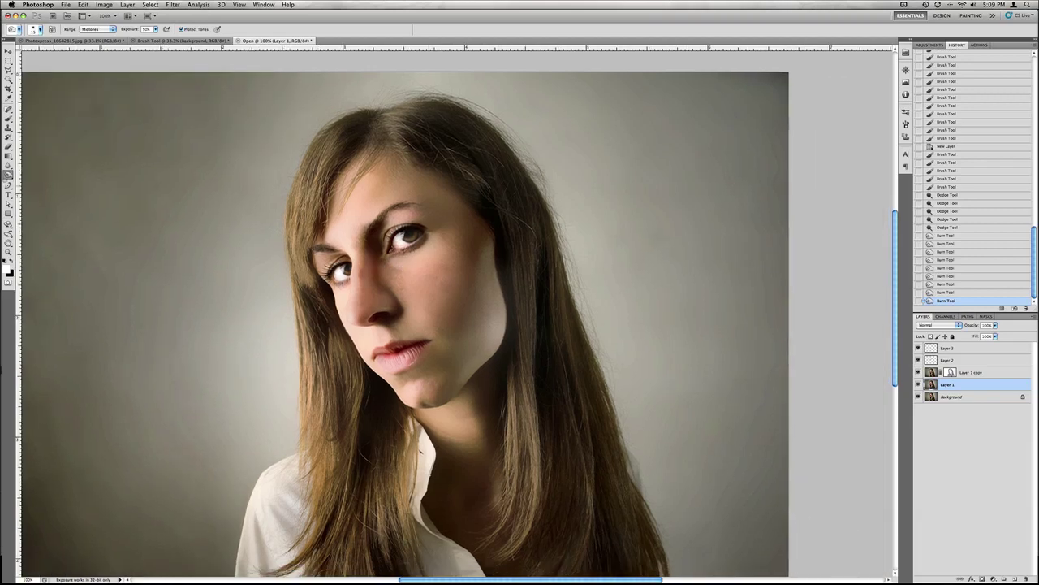
left_click(9, 174)
mouse_move(526, 421)
left_mouse_down()
mouse_move(412, 430)
mouse_move(390, 451)
left_mouse_up()
left_click_drag(309, 203, 317, 236)
Burn the hair, including the shadowed strands beside the face.
left_click(9, 174)
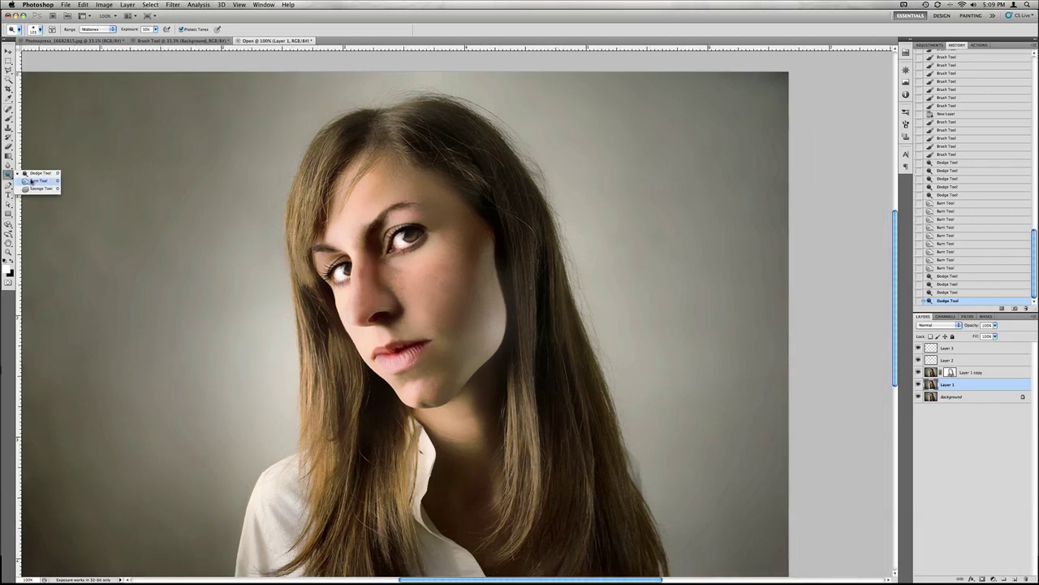
left_click_drag(529, 225, 576, 429)
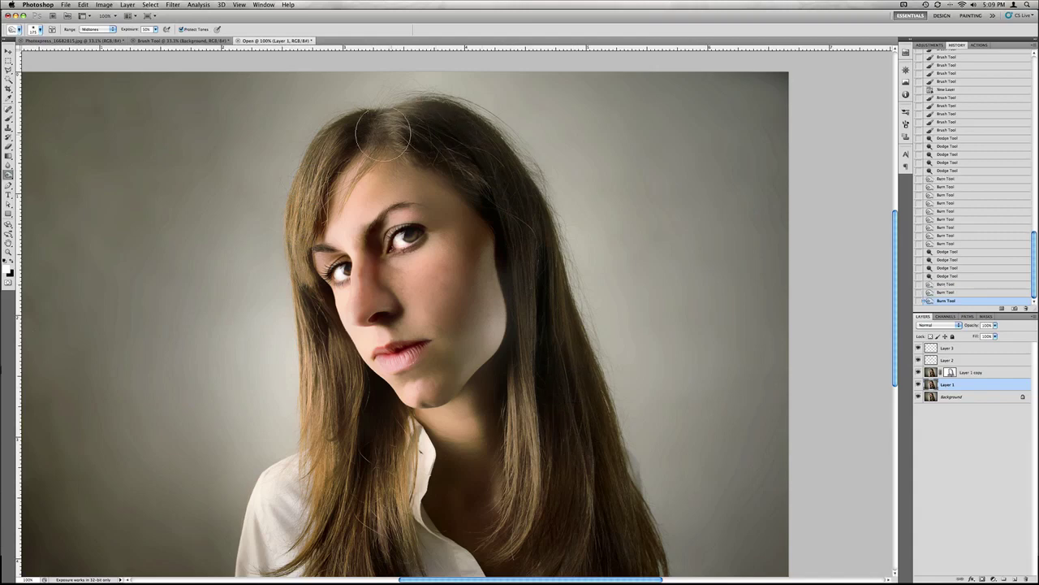
left_click_drag(382, 134, 325, 159)
left_click_drag(349, 441, 349, 534)
Add an empty Layer 4 above Layer 3.
key("super+plus")
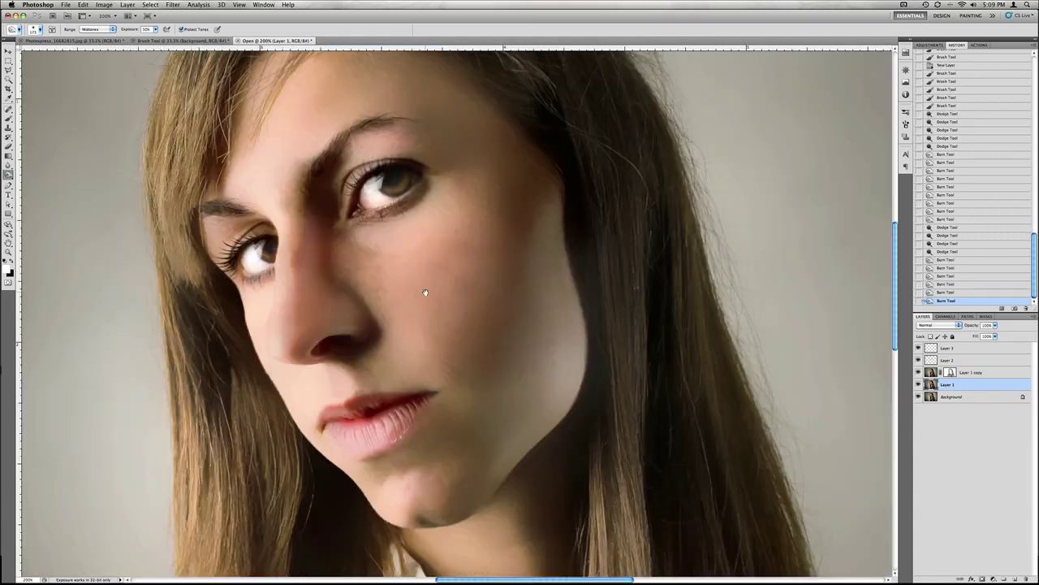
left_click(983, 347)
key("super+alt+shift+n")
On Layer 4, brush warm Overlay colour over the cheek and the lower lip.
key("b")
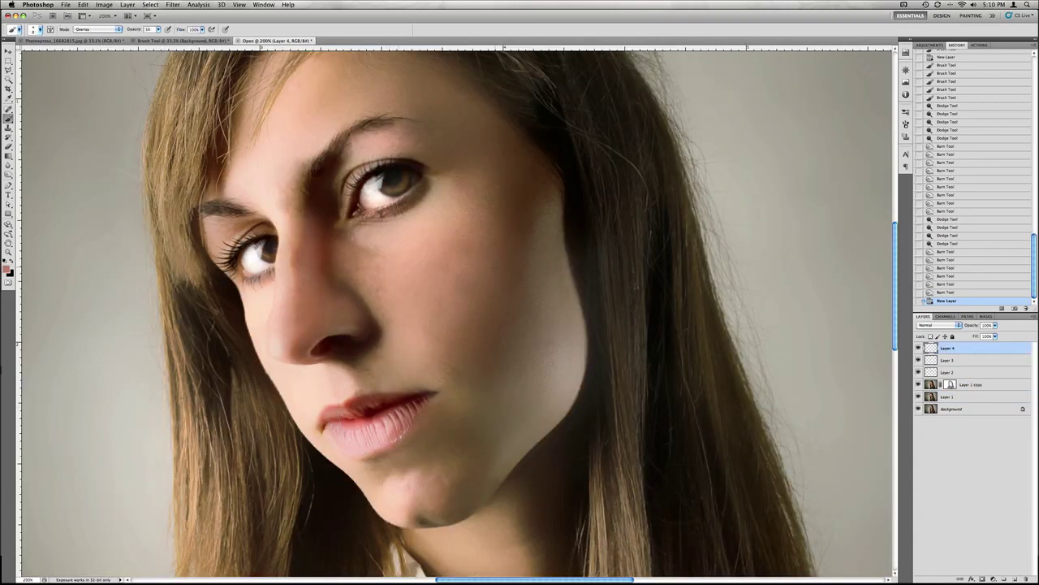
key("bracketright")
key("bracketright")
key("bracketright")
mouse_move(498, 268)
left_mouse_down()
mouse_move(476, 284)
mouse_move(487, 278)
mouse_move(621, 348)
left_mouse_up()
key("bracketleft")
key("bracketleft")
key("bracketleft")
left_click_drag(399, 378, 409, 363)
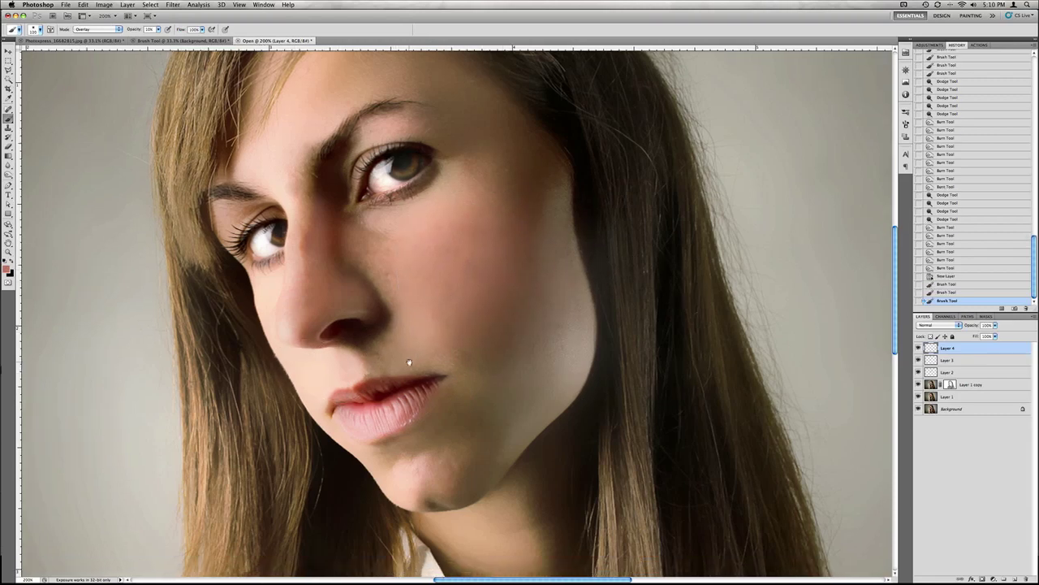
left_click_drag(358, 406, 406, 410)
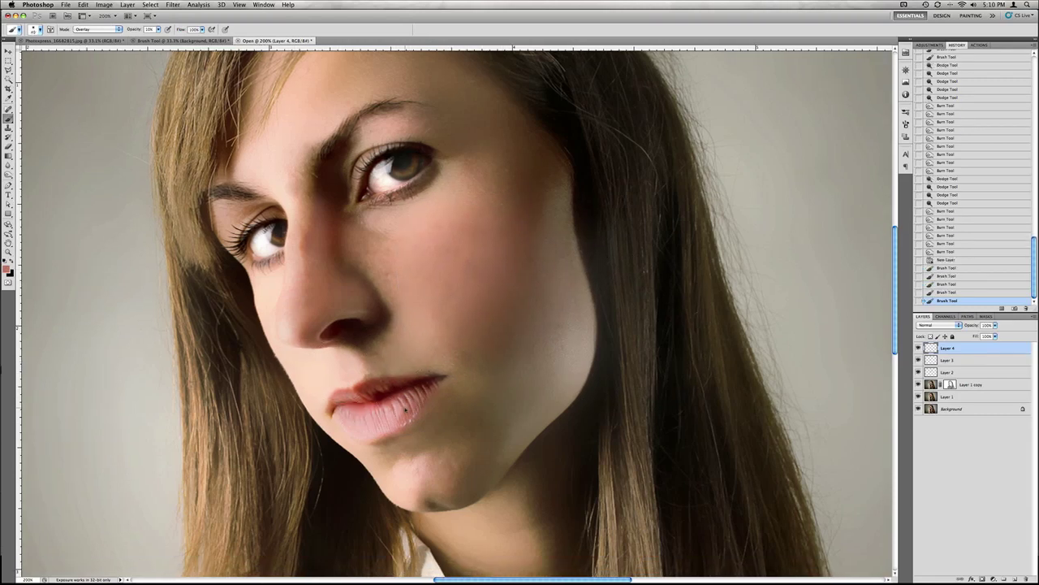
Switch the brush to Multiply mode and deepen the lip colour with darker strokes.
left_click(104, 30)
left_click(94, 39)
left_click_drag(337, 389, 358, 410)
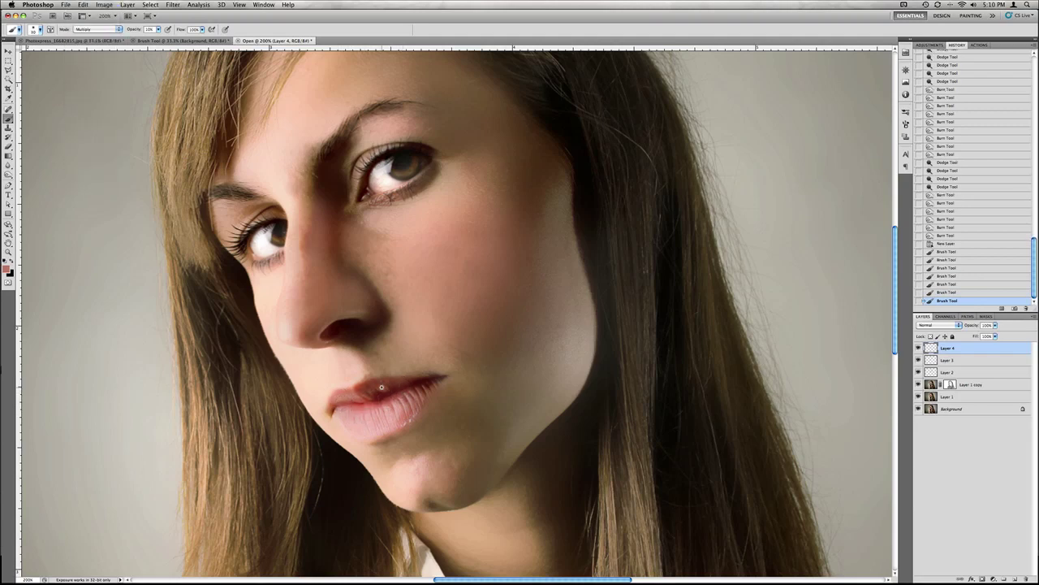
scroll(414, 360, "up", 1)
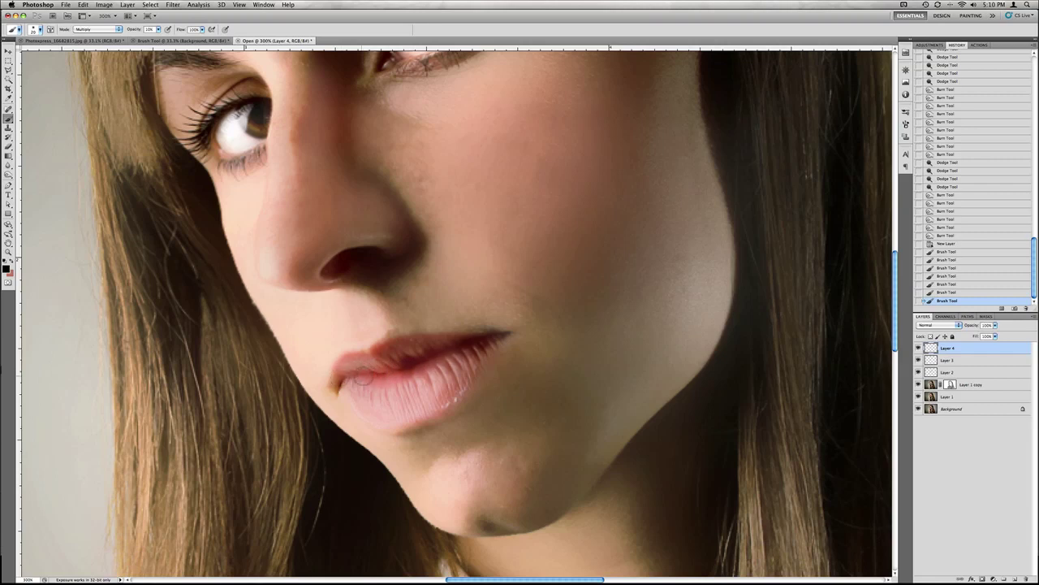
scroll(337, 332, "down", 2)
scroll(337, 331, "up", 1)
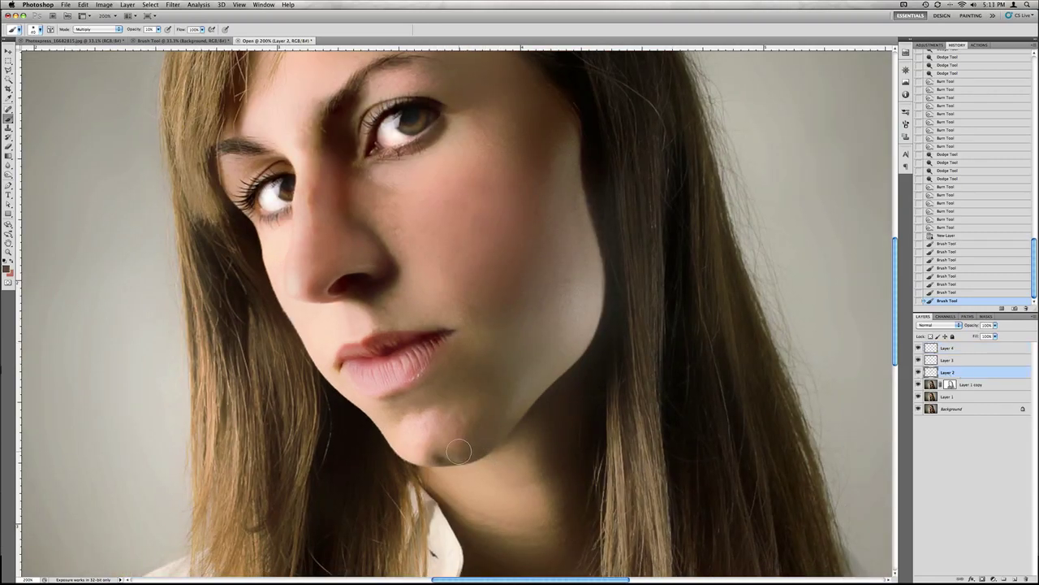
Return the brush to Normal mode and paint a lighter skin tone over the chin shadow.
left_click(98, 29)
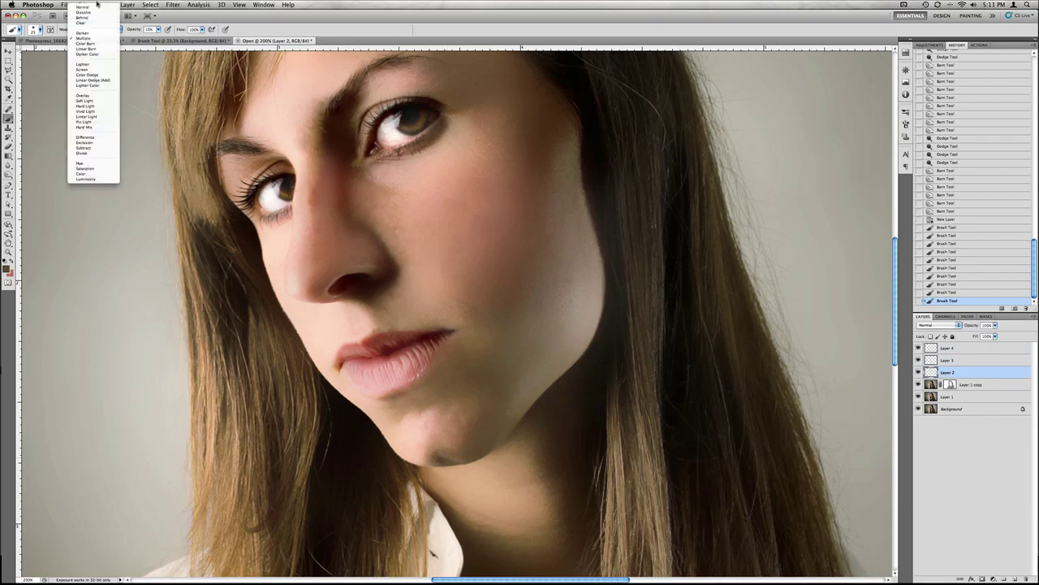
left_click(89, 9)
left_click(445, 460)
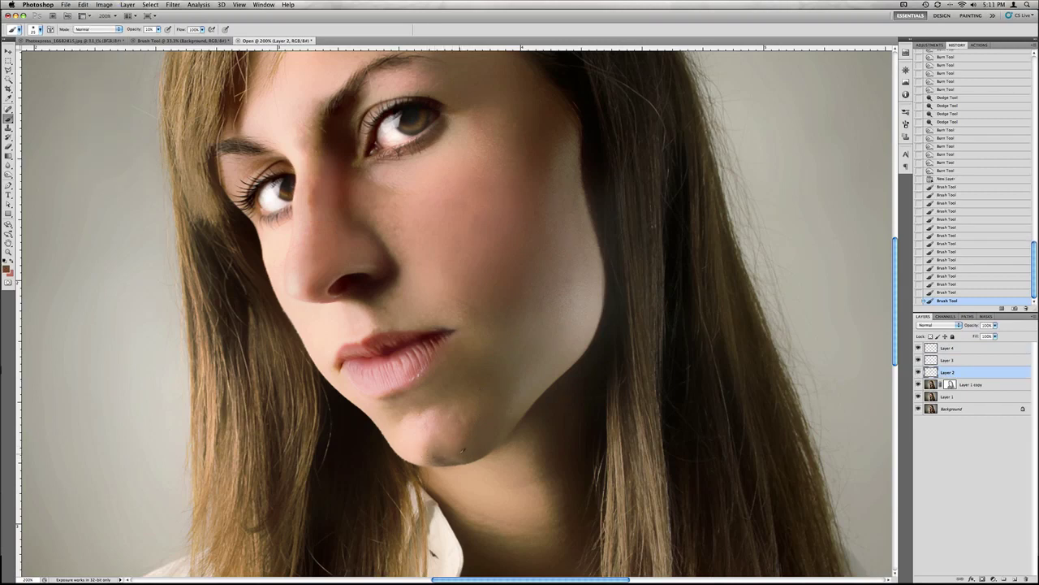
left_click(421, 453, "alt")
left_click(435, 460)
left_click(431, 451)
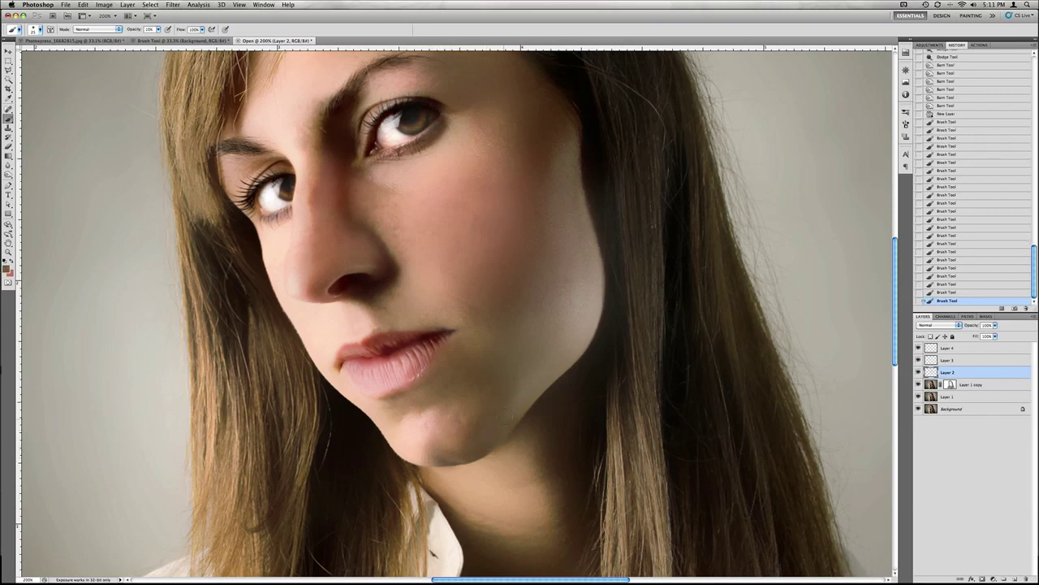
Dodge the chin and jaw shadow on Layer 1 copy, then brush-blend the jaw on Layer 2.
left_click(931, 384)
key("o")
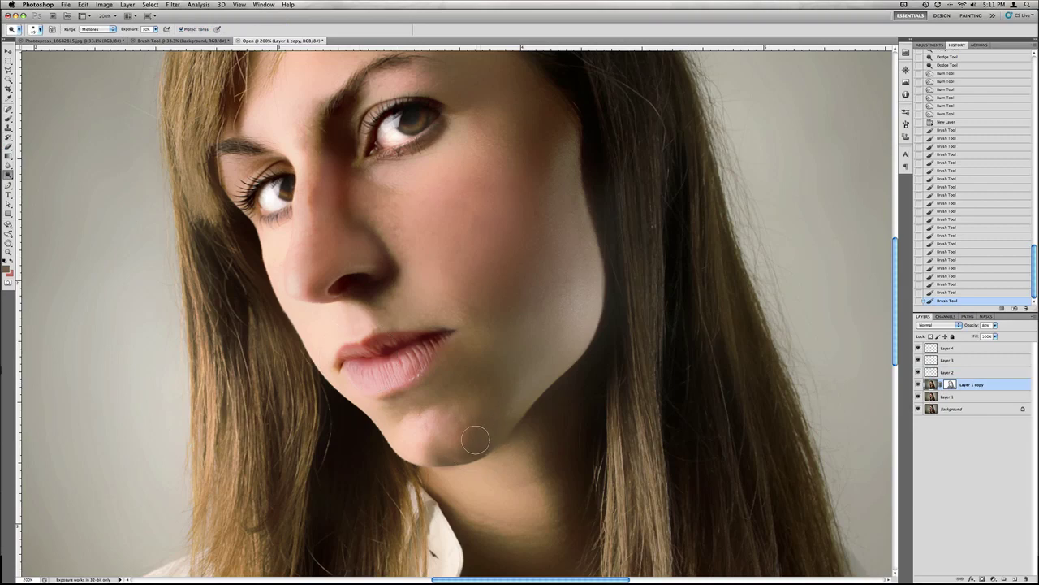
mouse_move(435, 454)
left_mouse_down()
mouse_move(490, 433)
mouse_move(496, 398)
mouse_move(495, 411)
left_mouse_up()
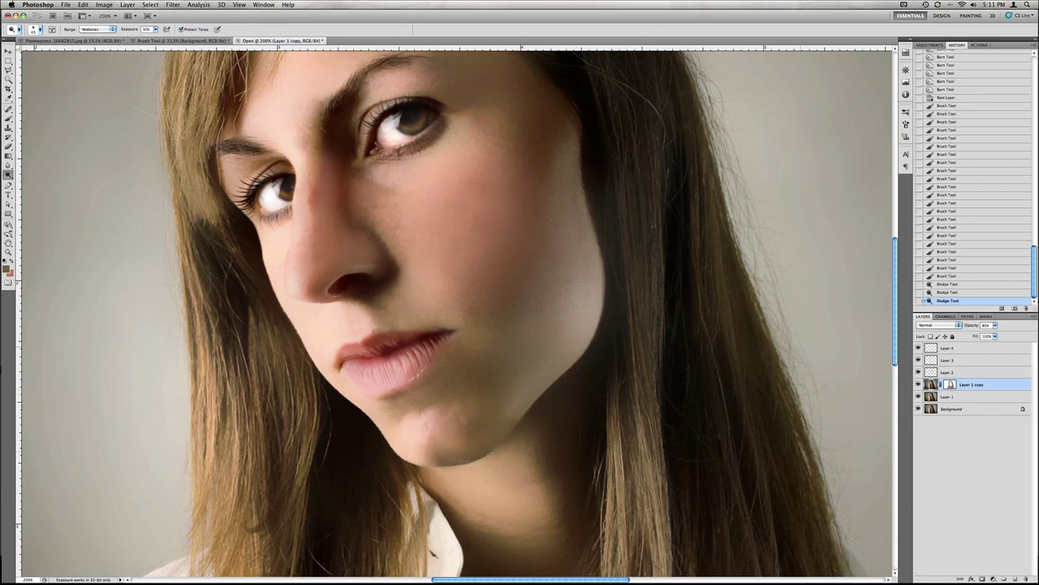
key("alt+bracketright")
key("b")
left_click_drag(523, 365, 480, 415)
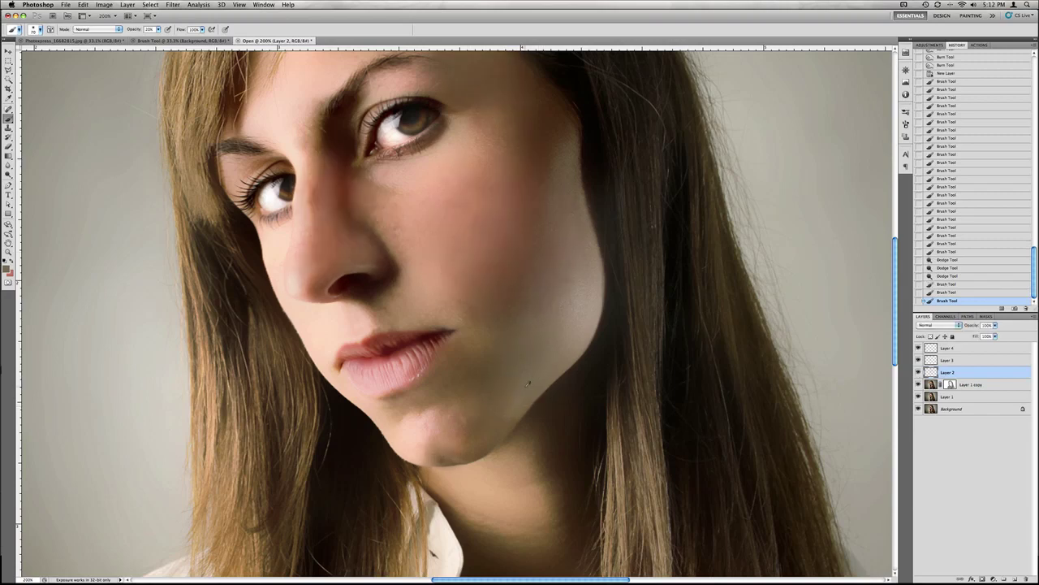
On Layer 2, smooth the chin and jaw and lighten the skin under the eye and nose bridge.
left_click(964, 397)
left_click(946, 372)
mouse_move(499, 390)
left_mouse_down()
mouse_move(488, 406)
mouse_move(430, 430)
mouse_move(447, 449)
mouse_move(439, 455)
mouse_move(464, 355)
left_mouse_up()
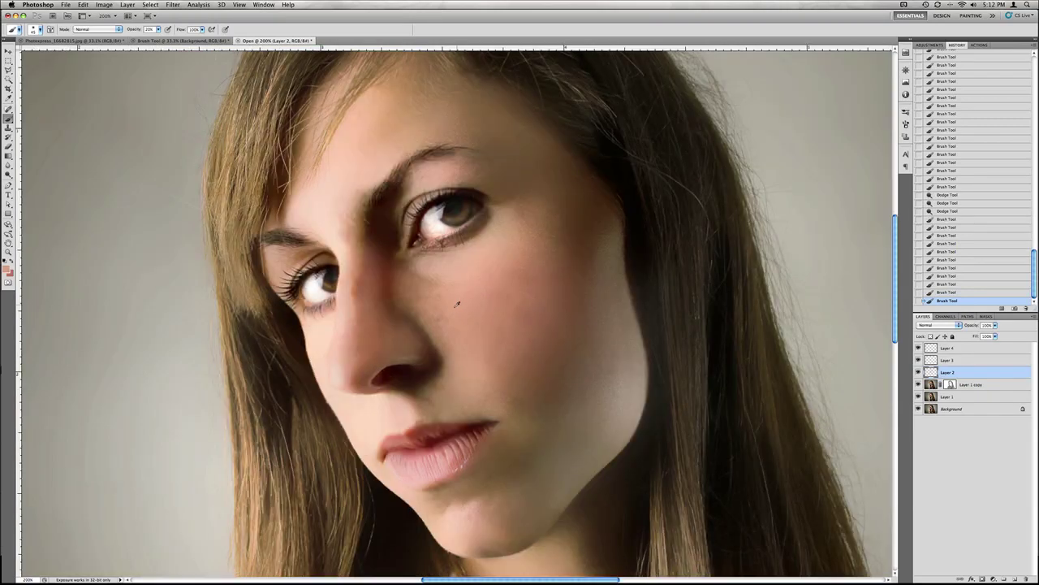
mouse_move(425, 297)
left_mouse_down()
mouse_move(454, 278)
mouse_move(427, 283)
mouse_move(446, 268)
mouse_move(434, 304)
mouse_move(381, 284)
mouse_move(359, 303)
left_mouse_up()
left_click_drag(362, 293, 359, 311)
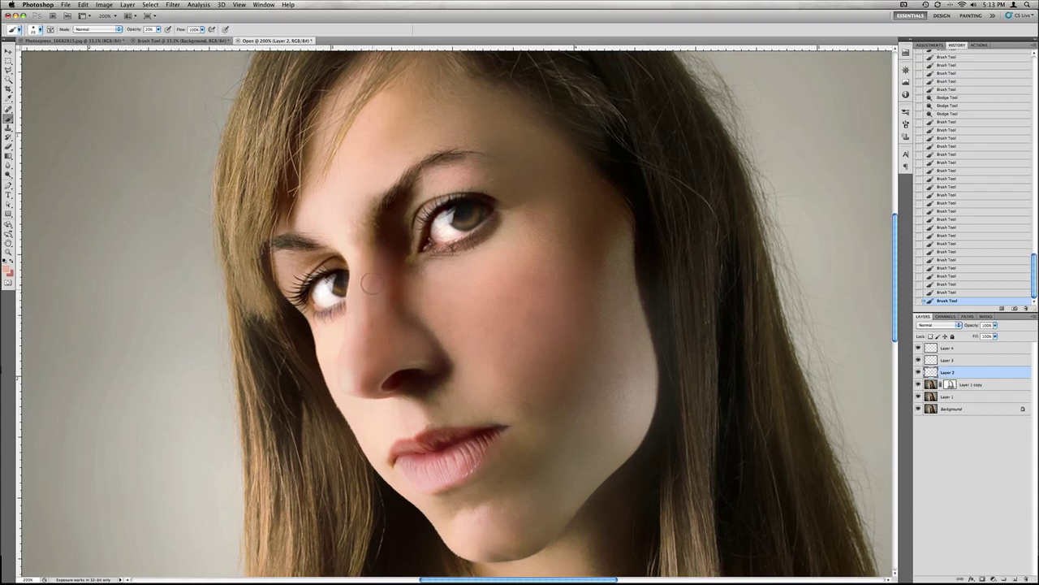
Lower brush opacity to 10% and paint faint strokes beside the eye and nose.
key("1")
left_click_drag(368, 392, 360, 385)
left_click_drag(378, 302, 376, 330)
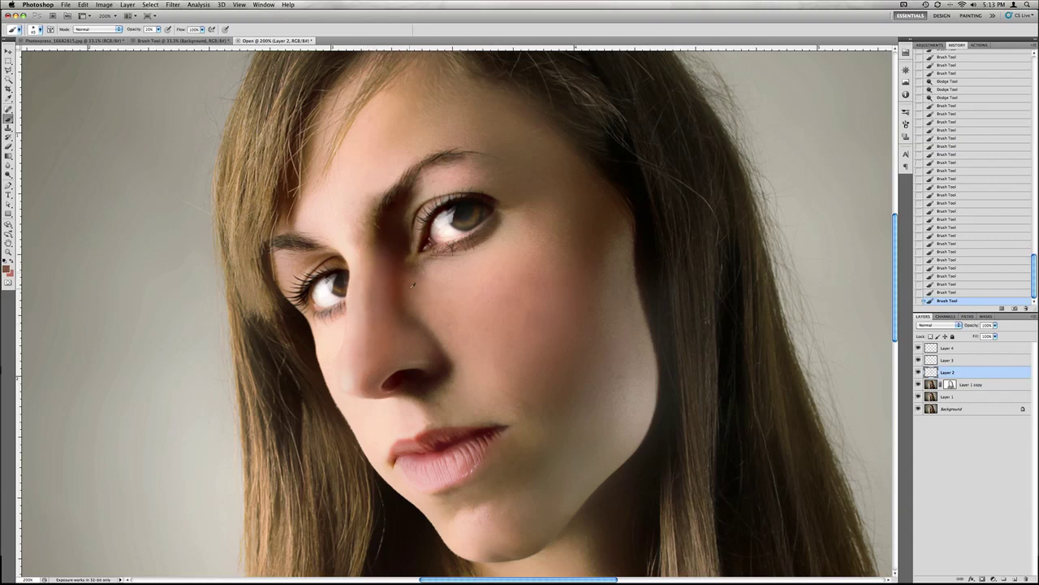
left_click_drag(400, 270, 406, 273)
scroll(406, 273, "up", 2)
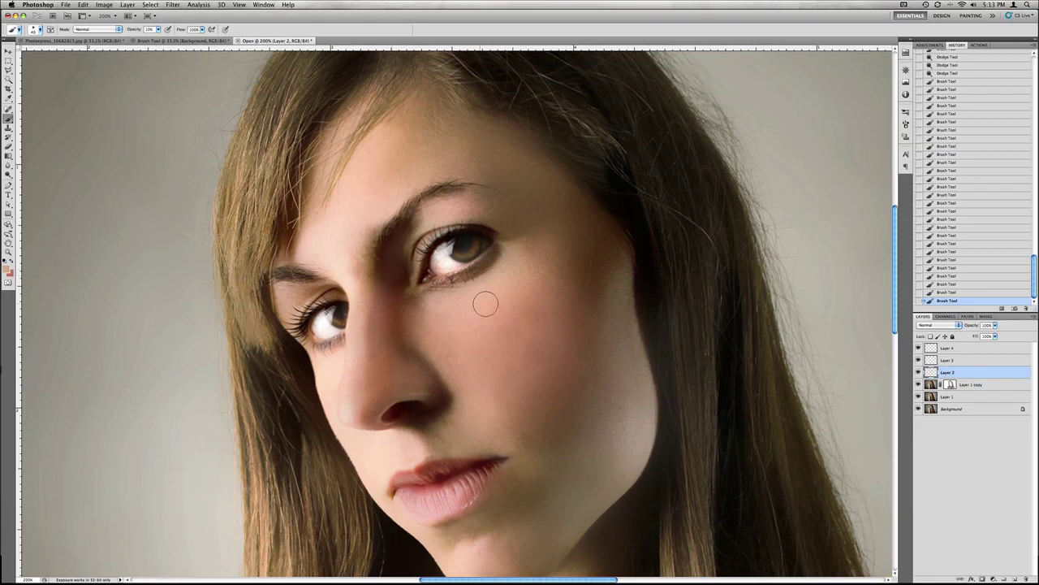
scroll(475, 296, "down", 2)
scroll(475, 296, "right", 2)
scroll(533, 294, "up", 3)
scroll(534, 294, "left", 1)
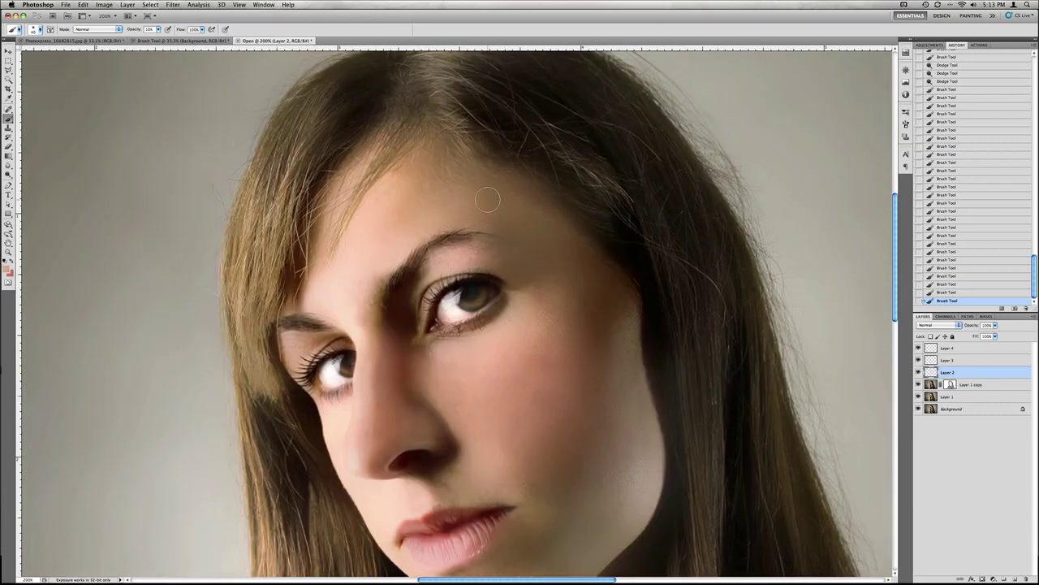
Even out the cheek tone with two more faint 10% strokes.
left_click_drag(459, 184, 421, 199)
scroll(477, 204, "down", 2)
scroll(477, 204, "right", 2)
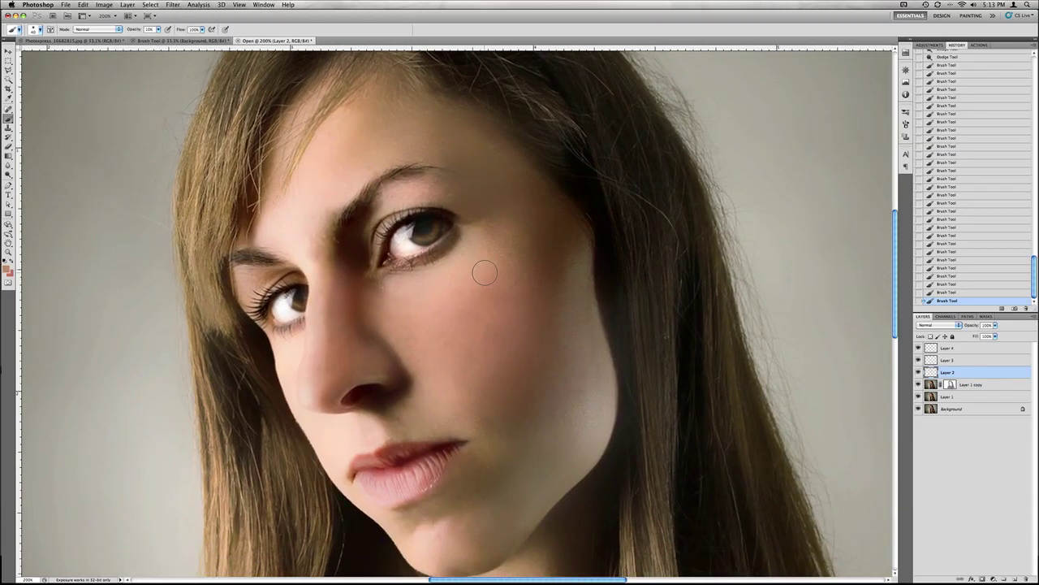
left_click_drag(482, 271, 495, 252)
scroll(522, 336, "down", 3)
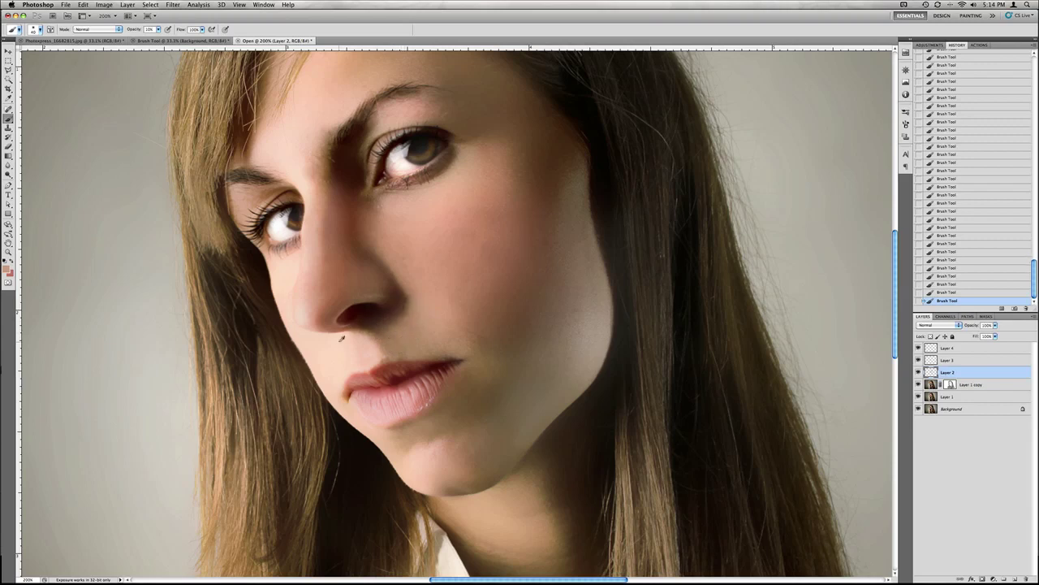
scroll(398, 329, "up", 2)
scroll(357, 276, "up", 2)
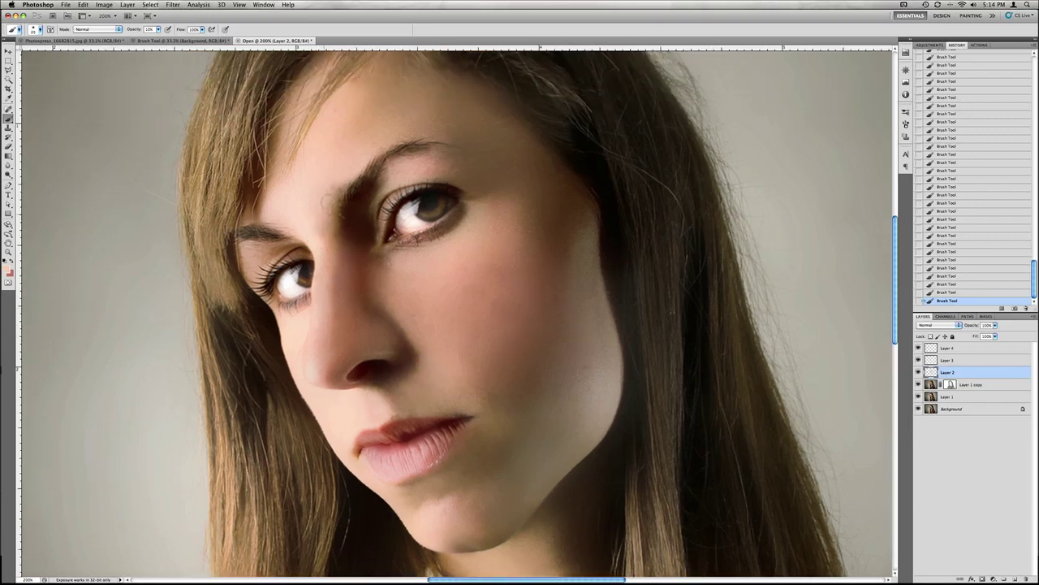
Sample forehead skin tone, then toggle Layer 5 on and off, leaving the retouched face showing.
left_click(406, 121, "alt")
left_click(414, 167, "alt")
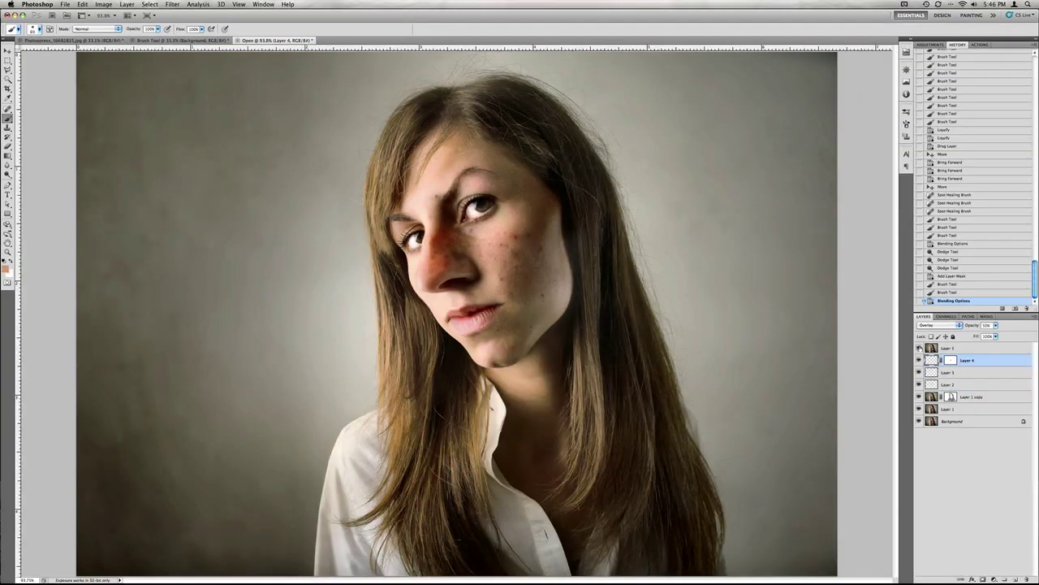
left_click(920, 348)
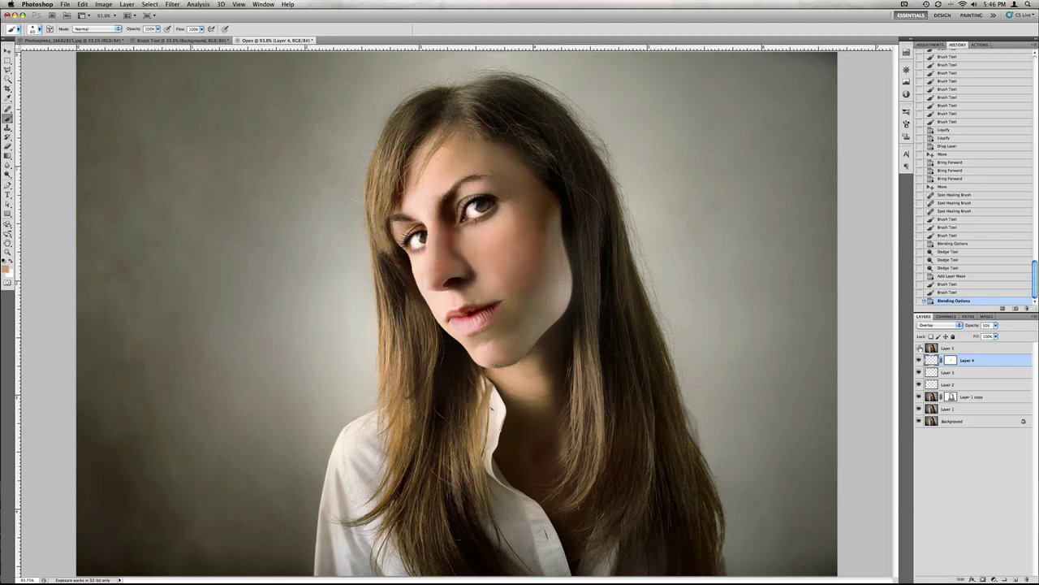
left_click(919, 348)
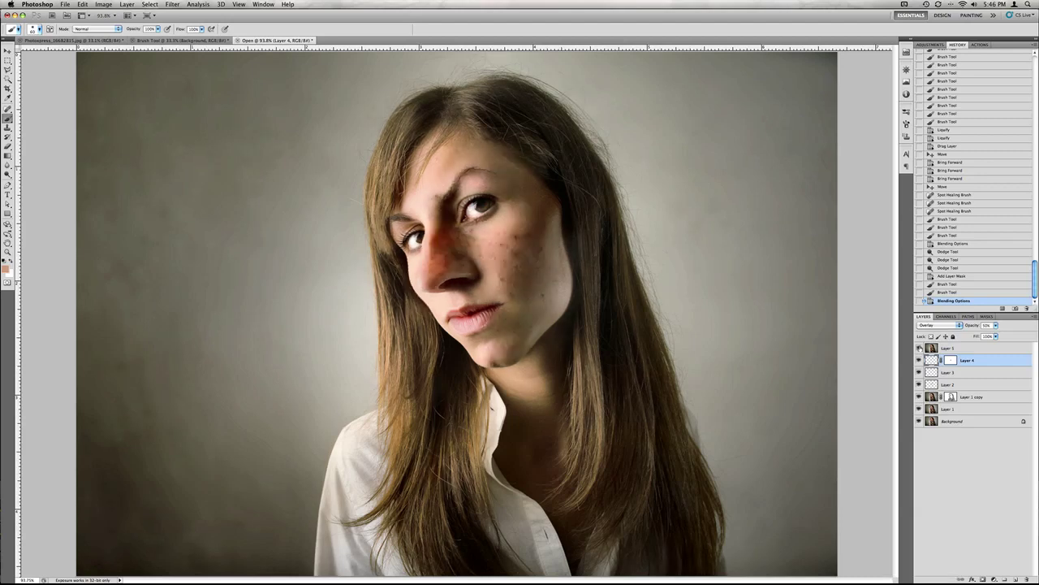
left_click(919, 347)
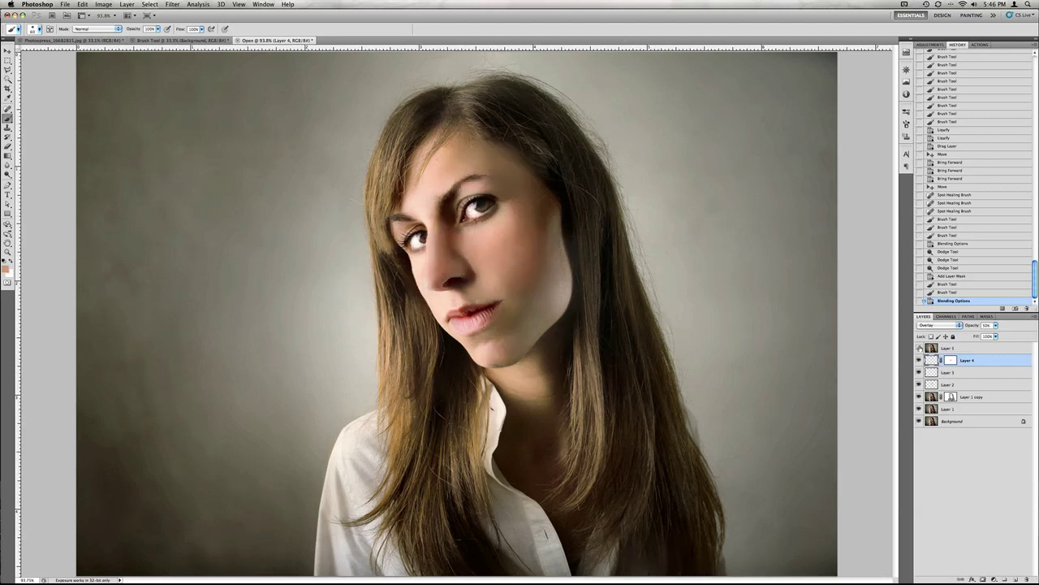
left_click(919, 347)
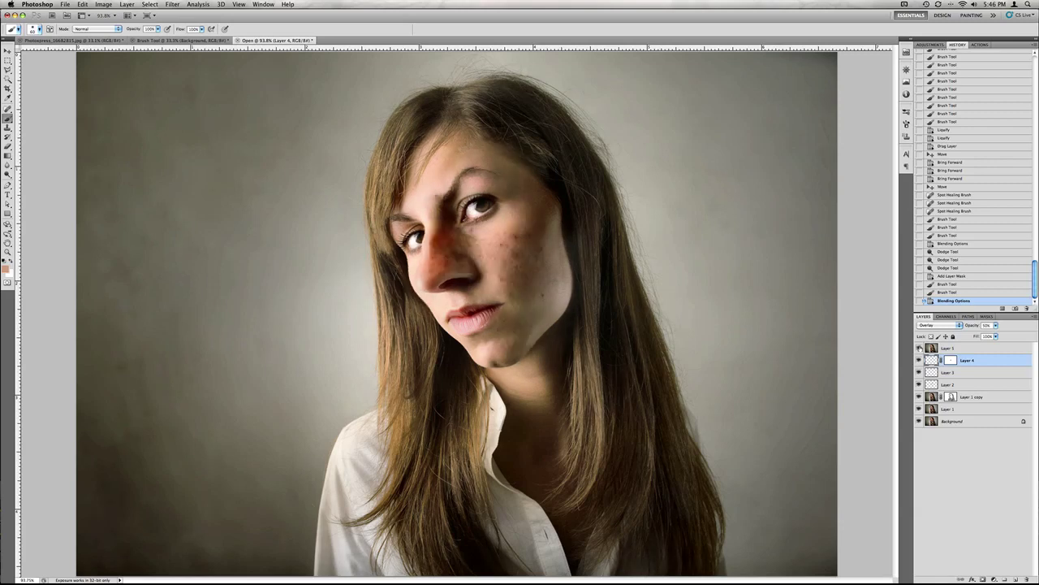
left_click(919, 348)
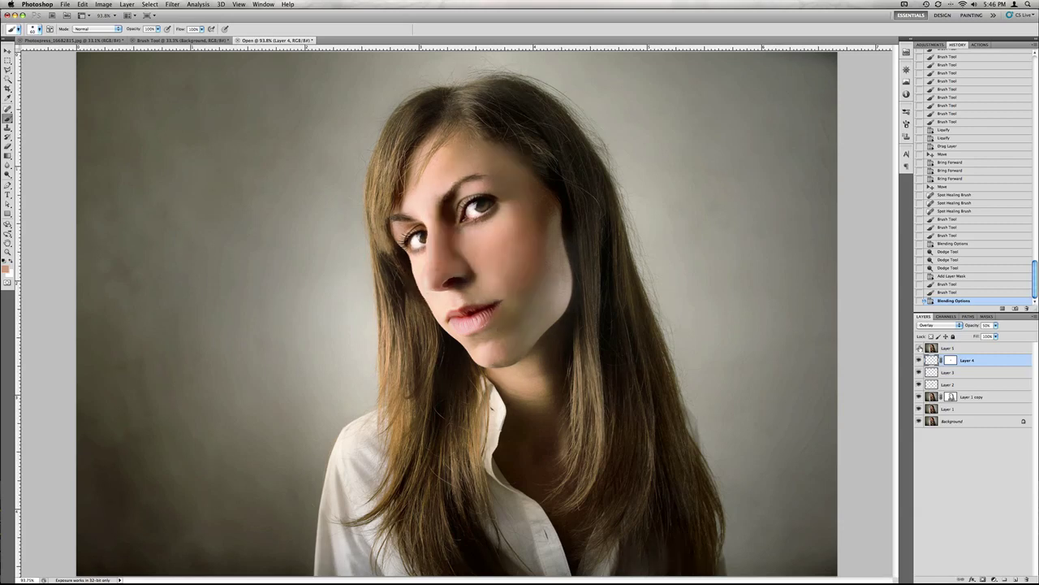